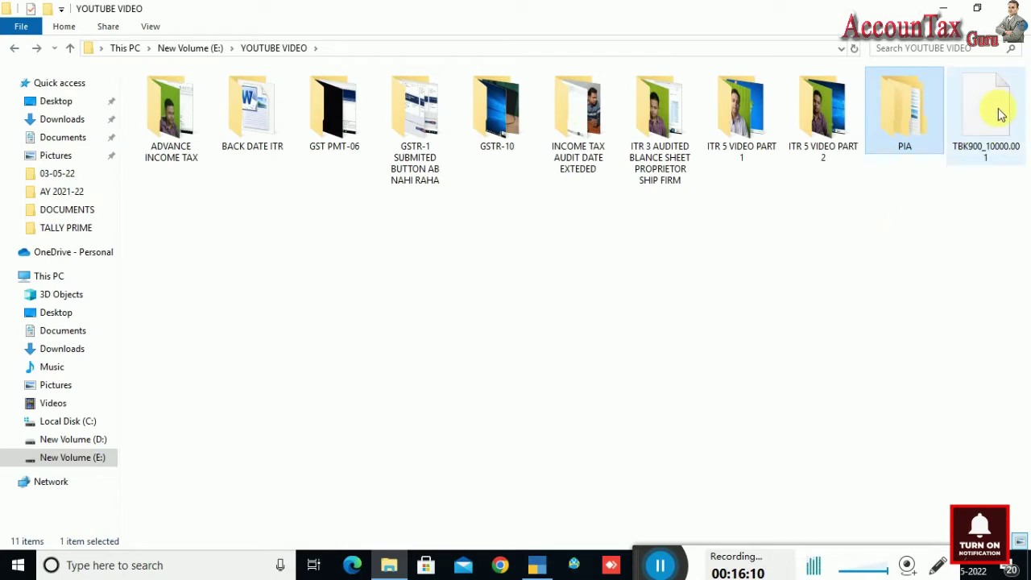
Step: Create a new folder named TALLY DATA BACKUP in the YOUTUBE VIDEO folder
{"action": "left_click", "coordinate": [1001, 121]}
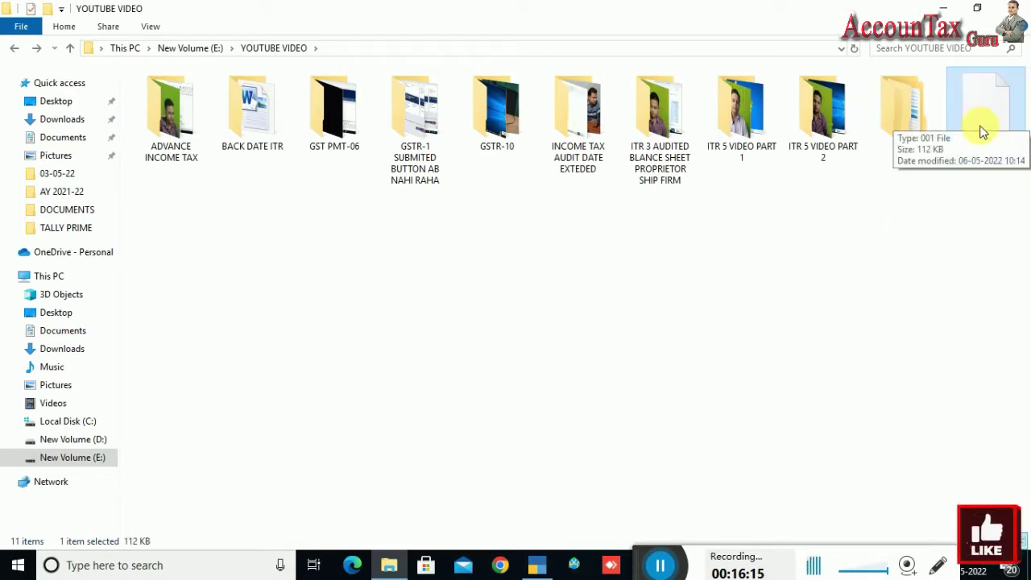
{"action": "right_click", "coordinate": [219, 260]}
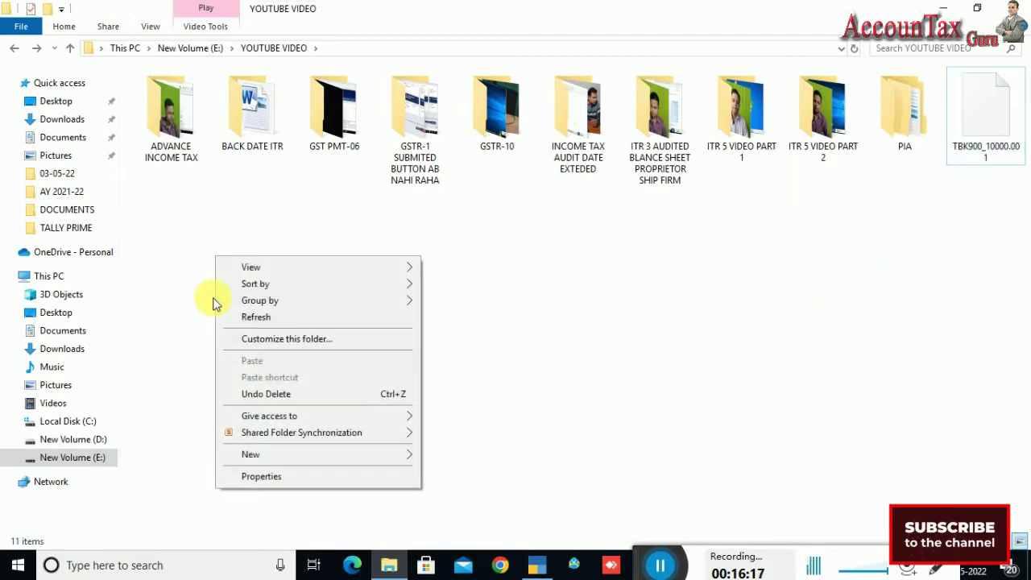
{"action": "mouse_move", "coordinate": [311, 459]}
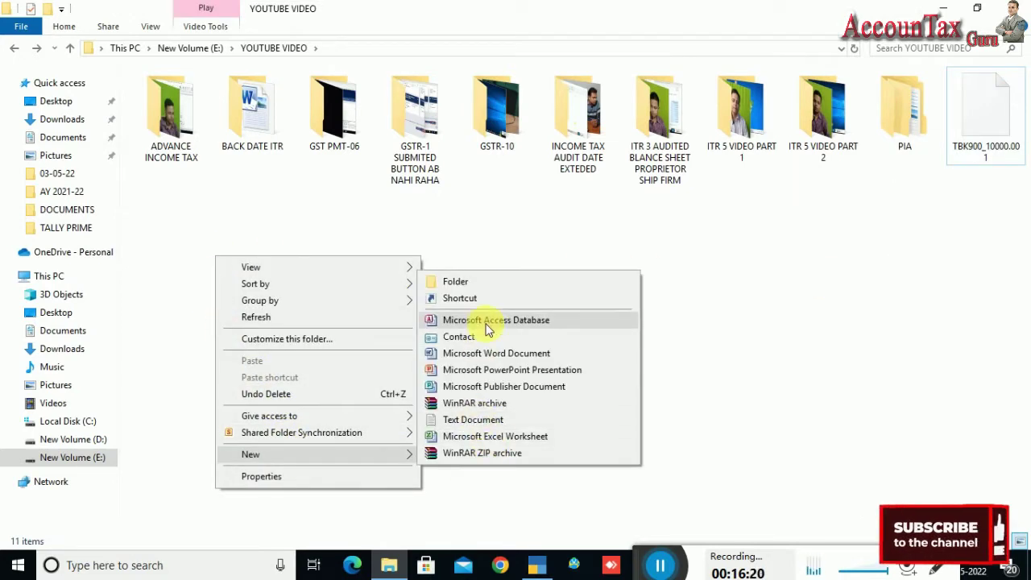
{"action": "left_click", "coordinate": [491, 285]}
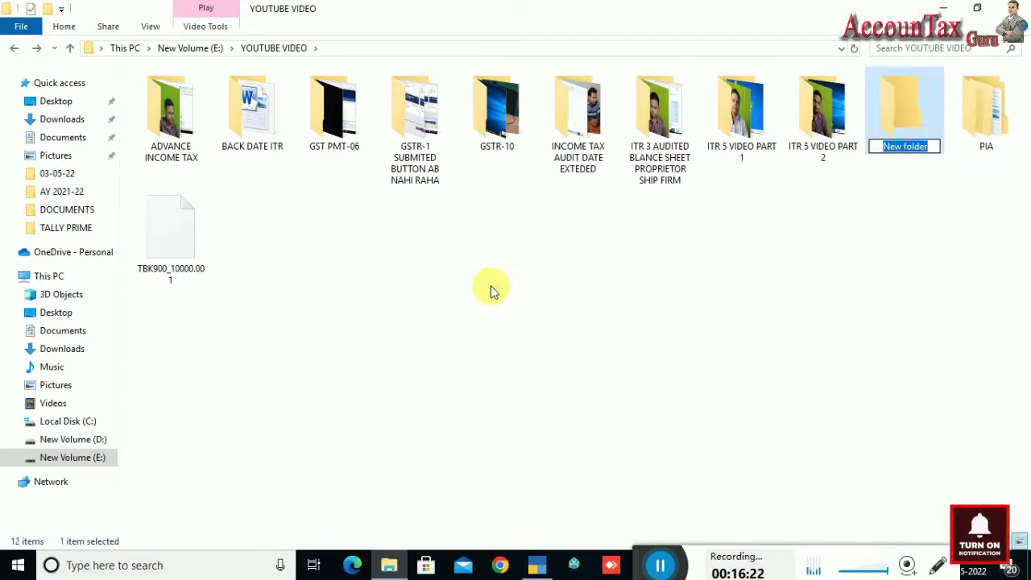
{"action": "type", "text": "TA"}
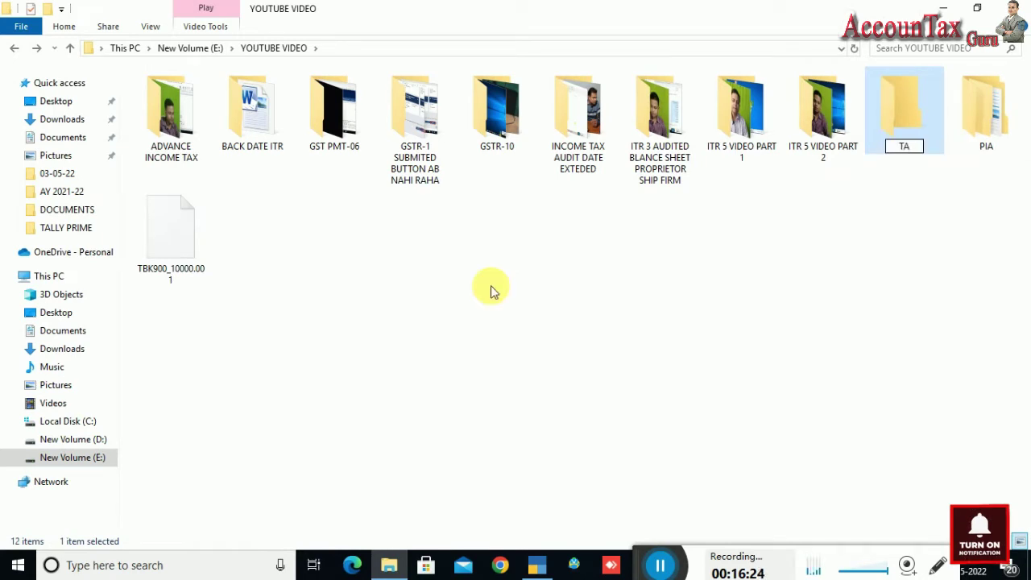
{"action": "type", "text": "LLY DATA"}
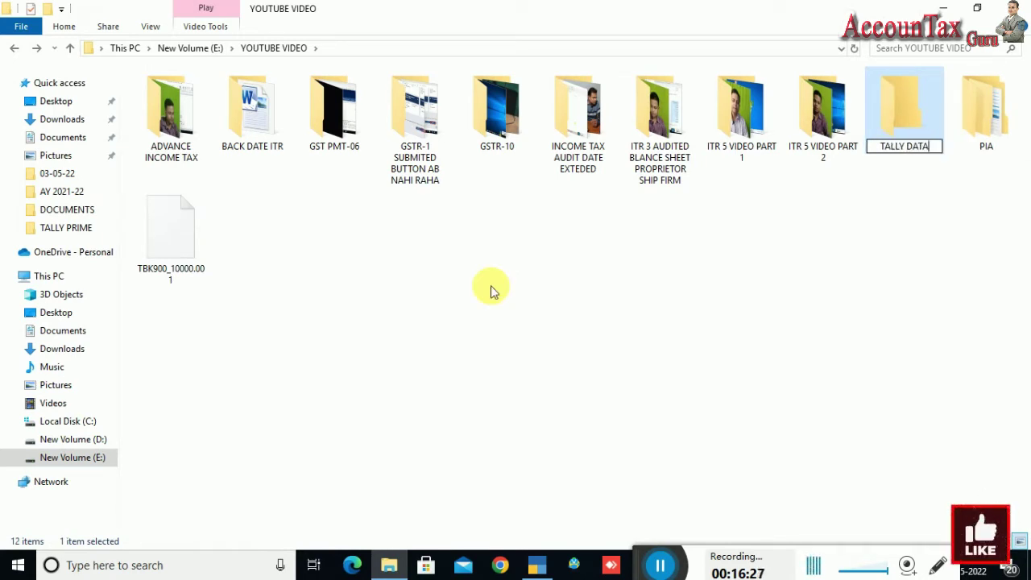
{"action": "type", "text": " BACKUP"}
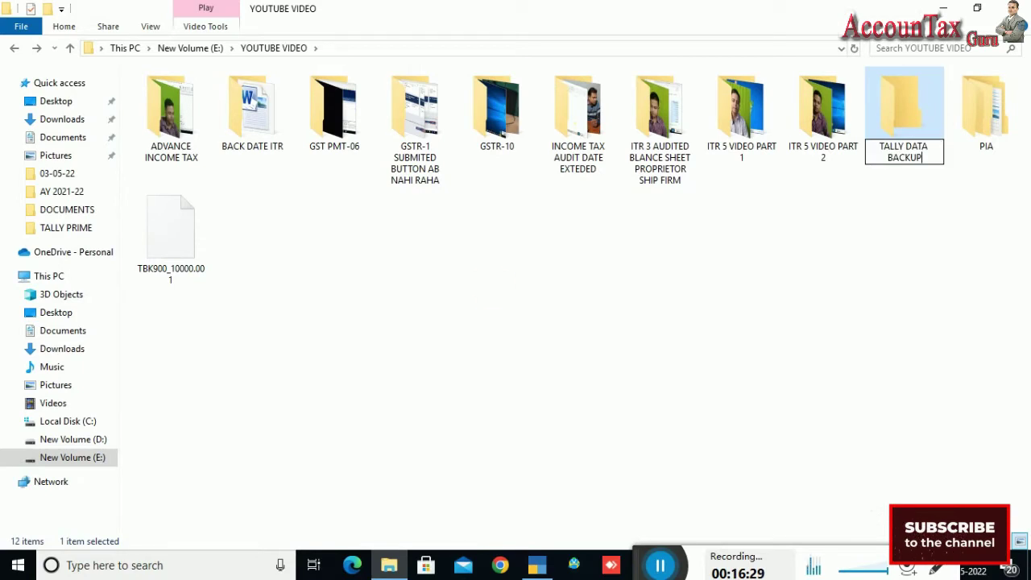
{"action": "key", "text": "Return"}
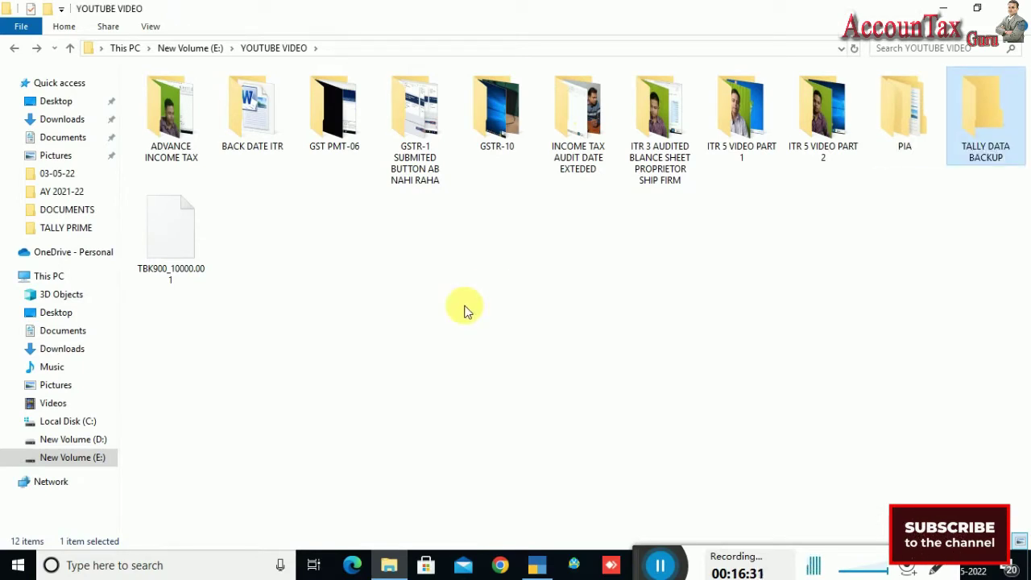
Step: Create a subfolder named FY 2022-23 inside the TALLY DATA BACKUP folder
{"action": "double_click", "coordinate": [986, 155]}
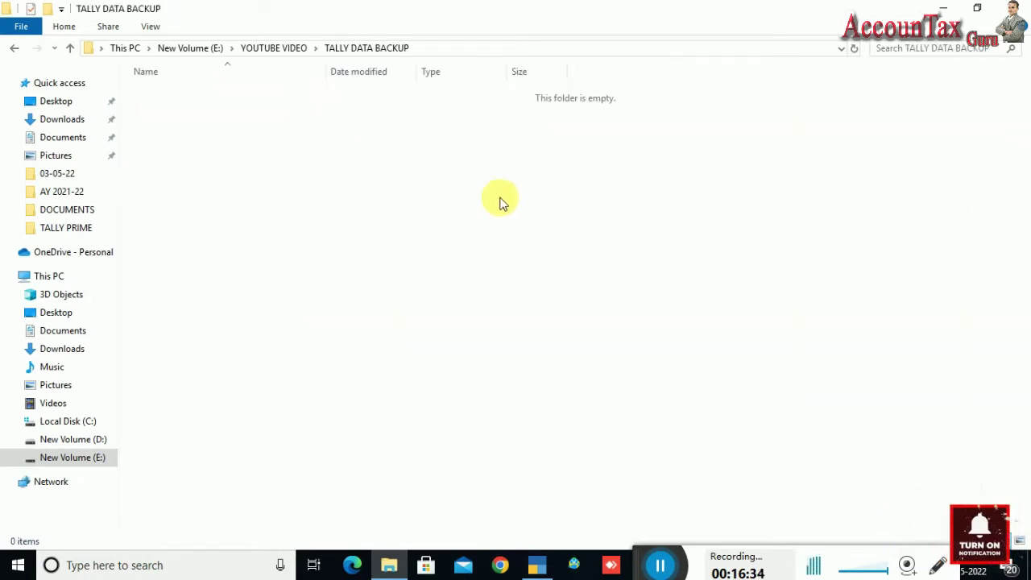
{"action": "right_click", "coordinate": [428, 186]}
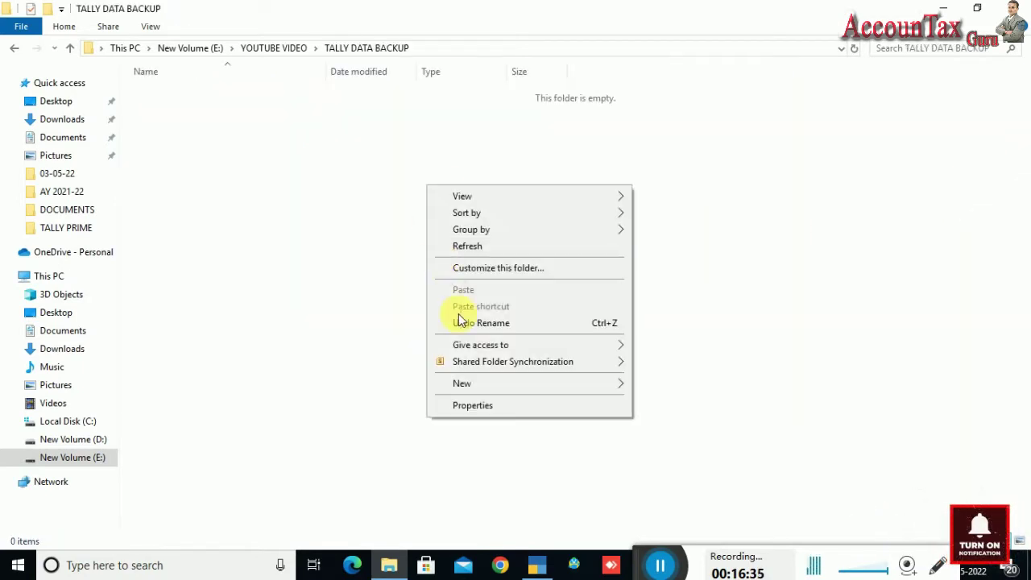
{"action": "left_click", "coordinate": [659, 390]}
{"action": "type", "text": "FY "}
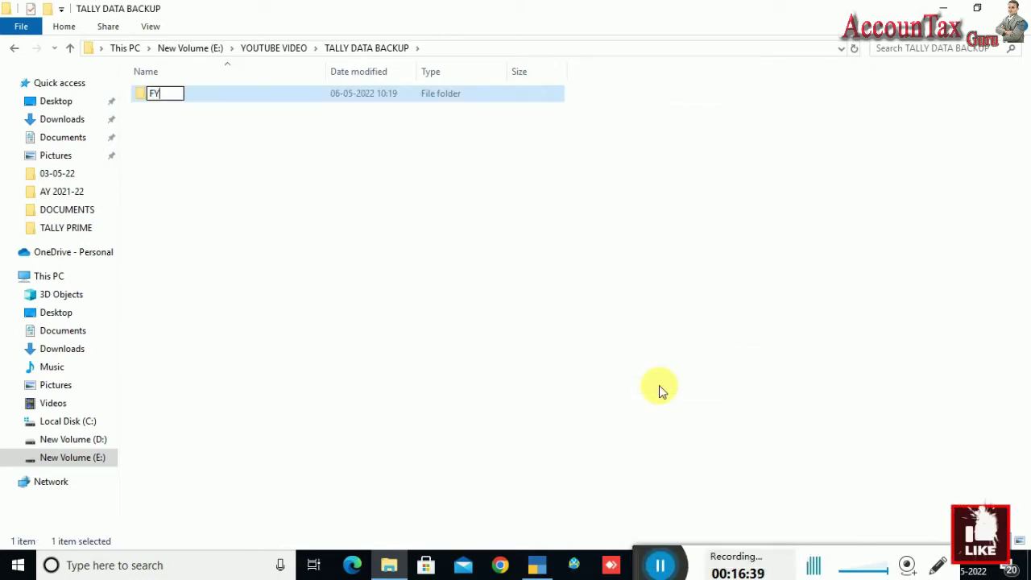
{"action": "type", "text": "2022-23"}
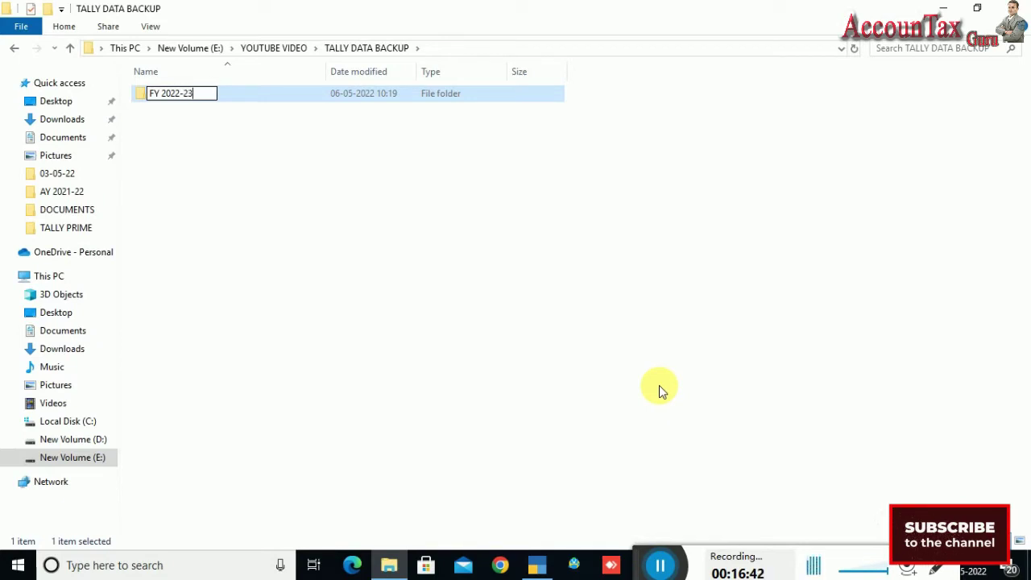
{"action": "key", "text": "Return"}
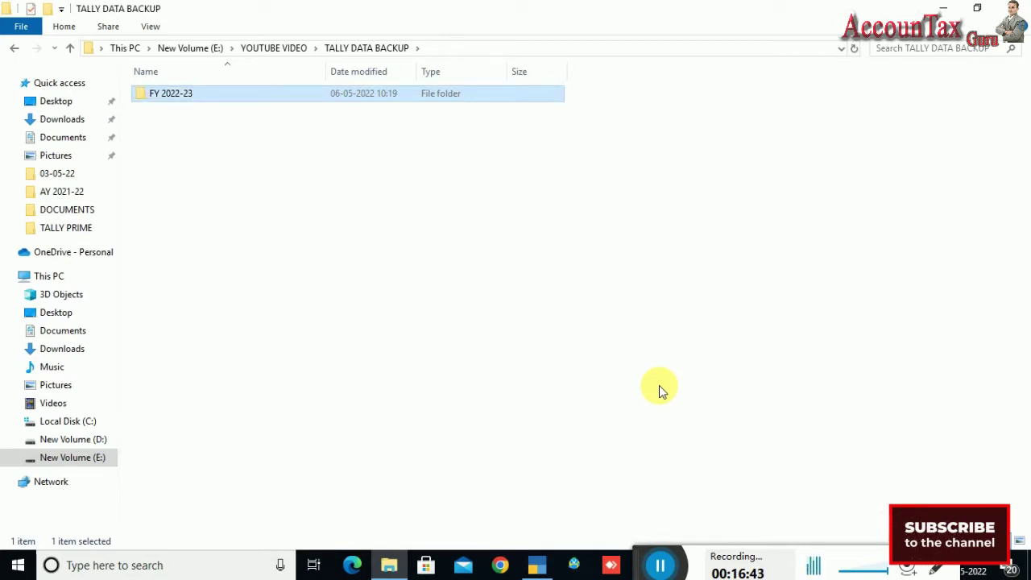
Step: Create a subfolder named (1) APRIL-22 inside the FY 2022-23 folder
{"action": "key", "text": "Return"}
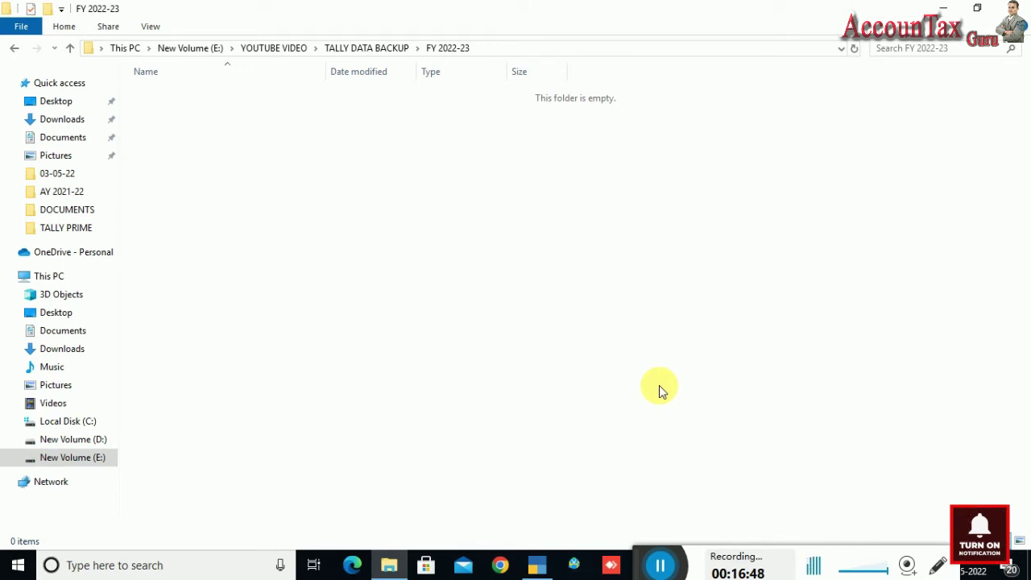
{"action": "key", "text": "ctrl+shift+n"}
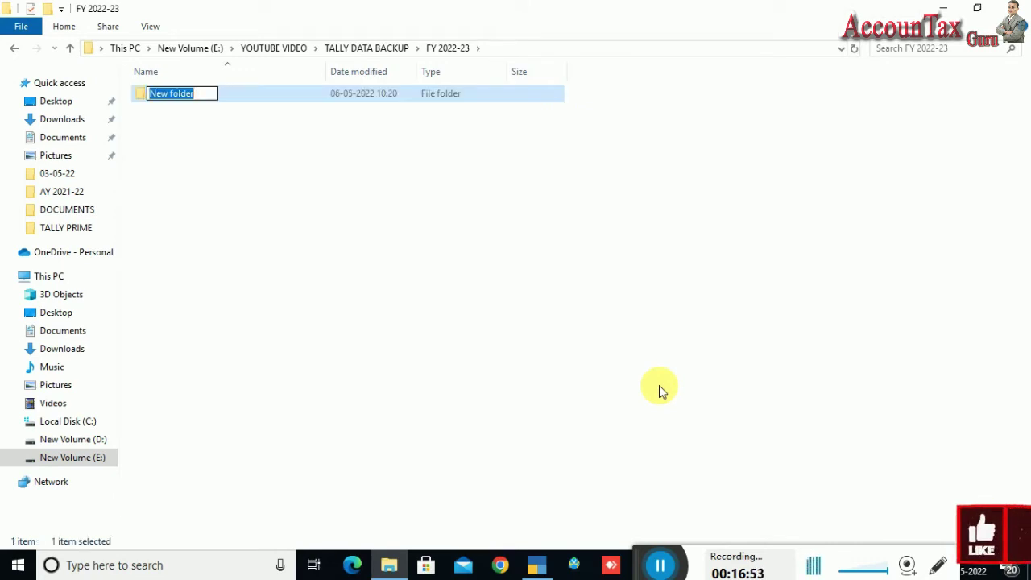
{"action": "type", "text": "0"}
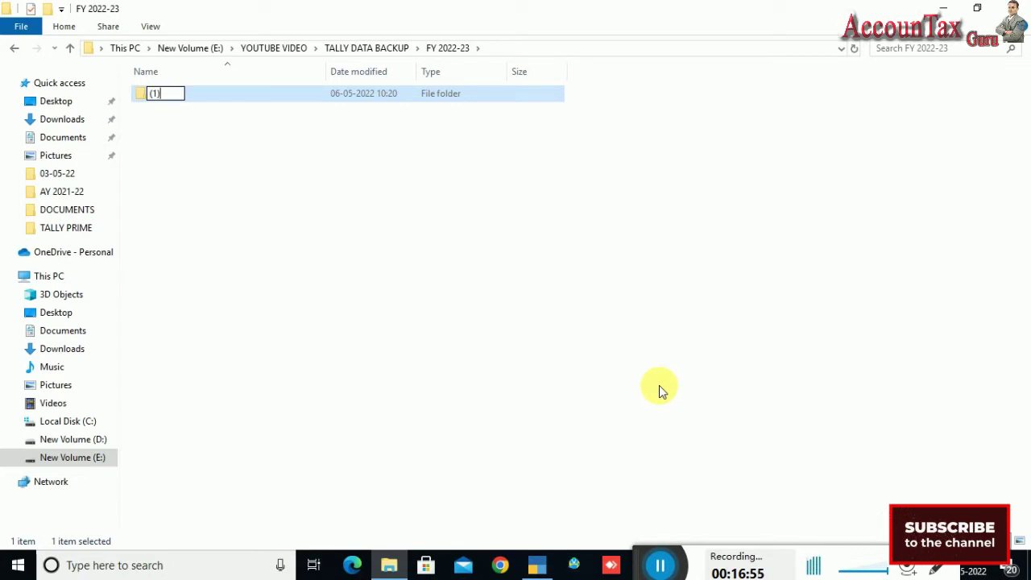
{"action": "type", "text": "1) APRIL"}
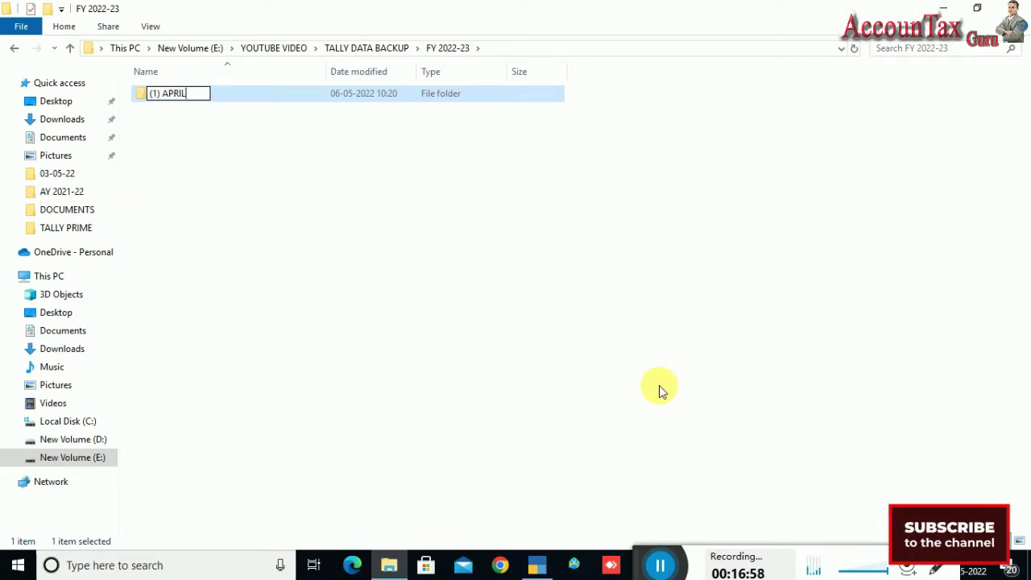
{"action": "type", "text": "-22"}
{"action": "key", "text": "Return"}
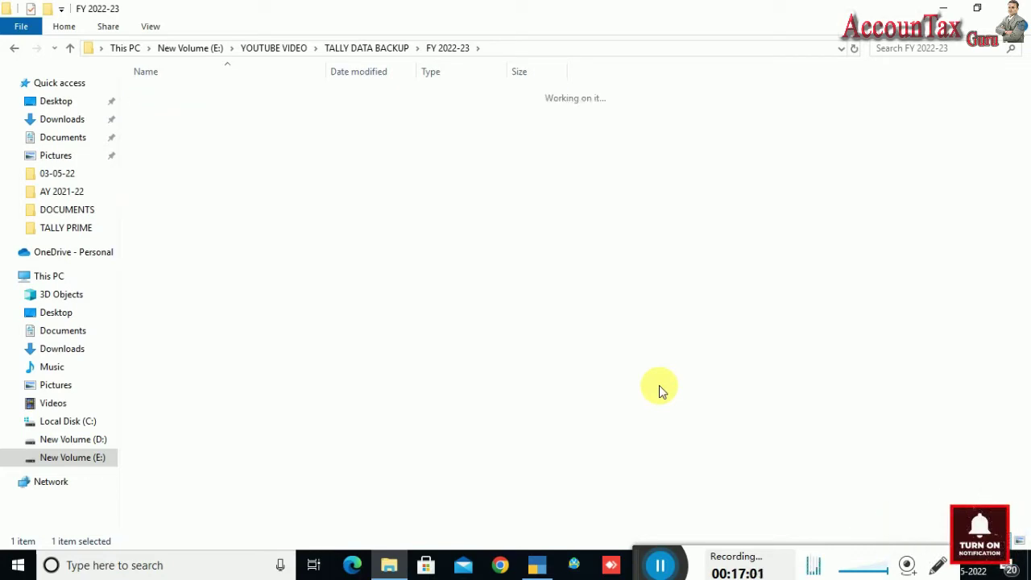
Step: Create a subfolder named 06-04-22 inside the (1) APRIL-22 folder and open it
{"action": "key", "text": "Return"}
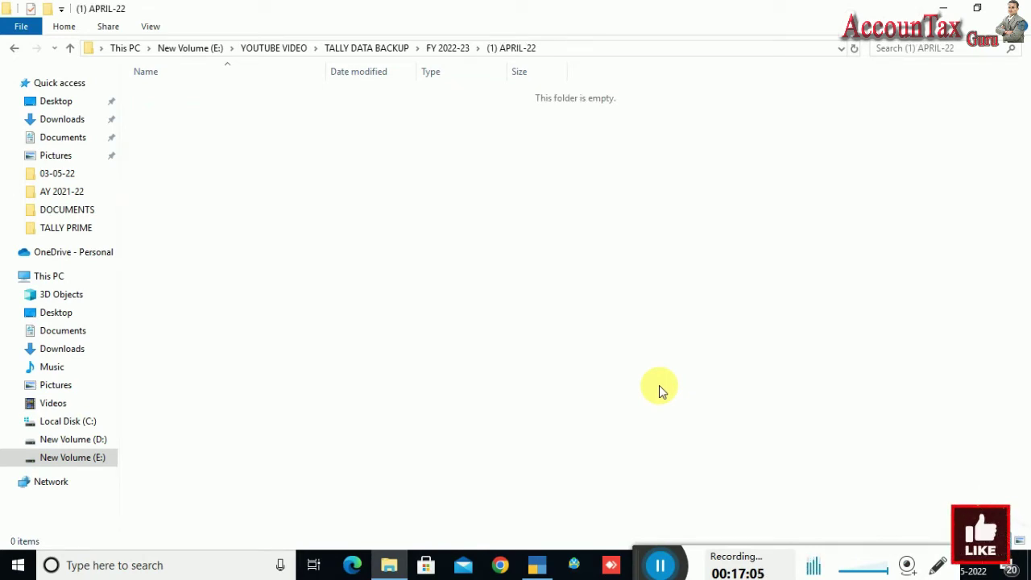
{"action": "key", "text": "ctrl+shift+n"}
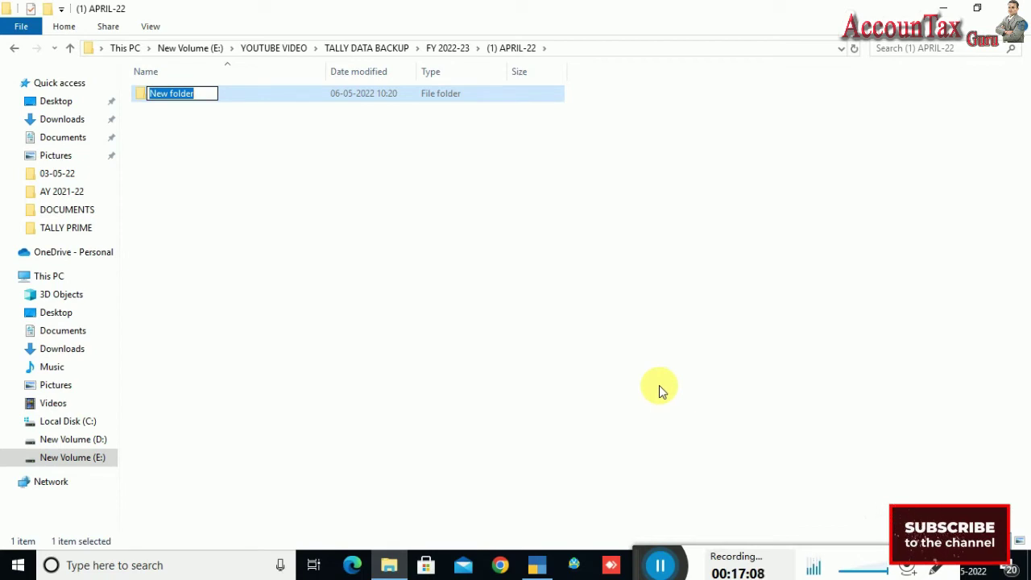
{"action": "type", "text": "06-0"}
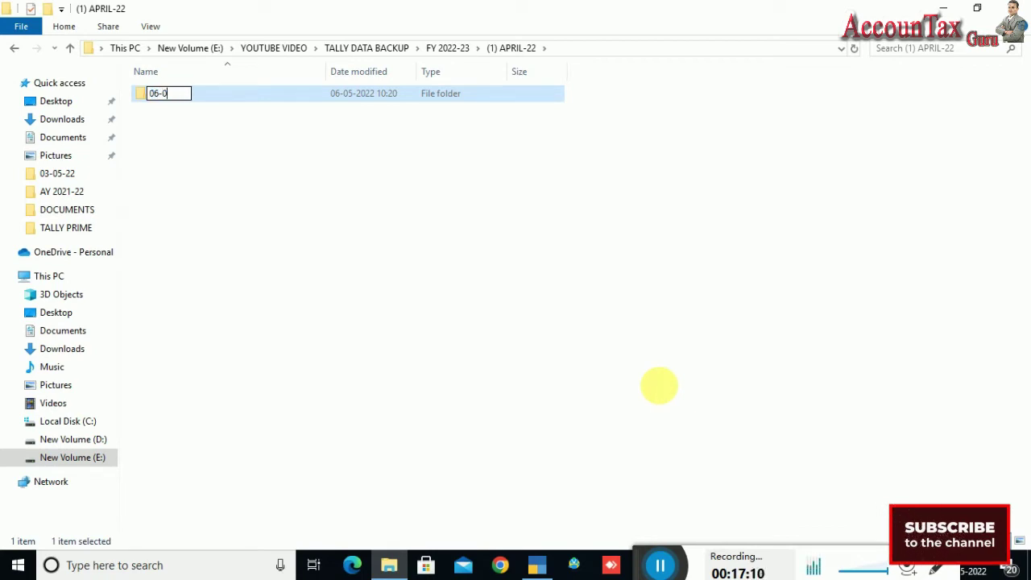
{"action": "type", "text": "5-"}
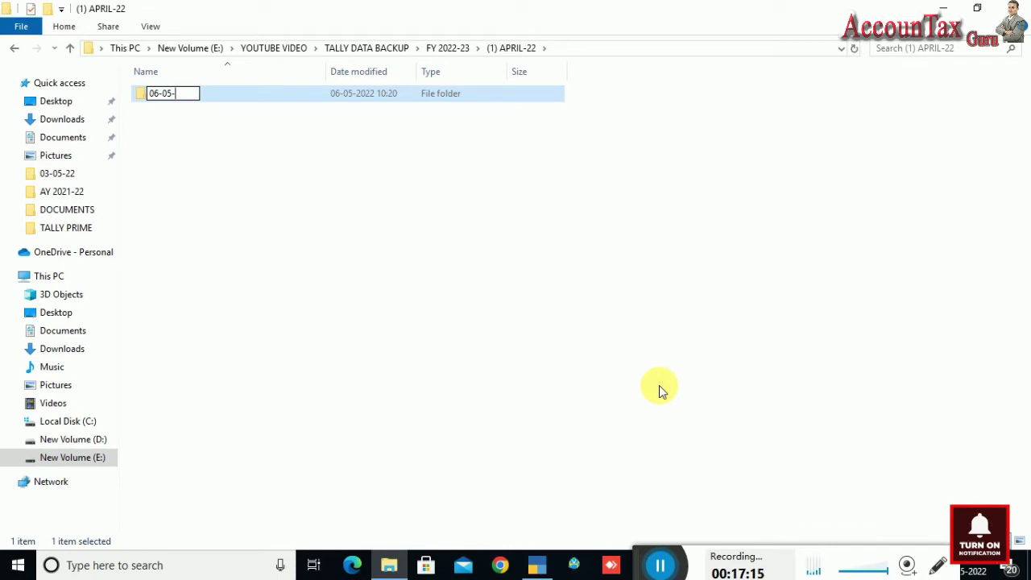
{"action": "key", "text": "BackSpace"}
{"action": "key", "text": "BackSpace"}
{"action": "type", "text": "4"}
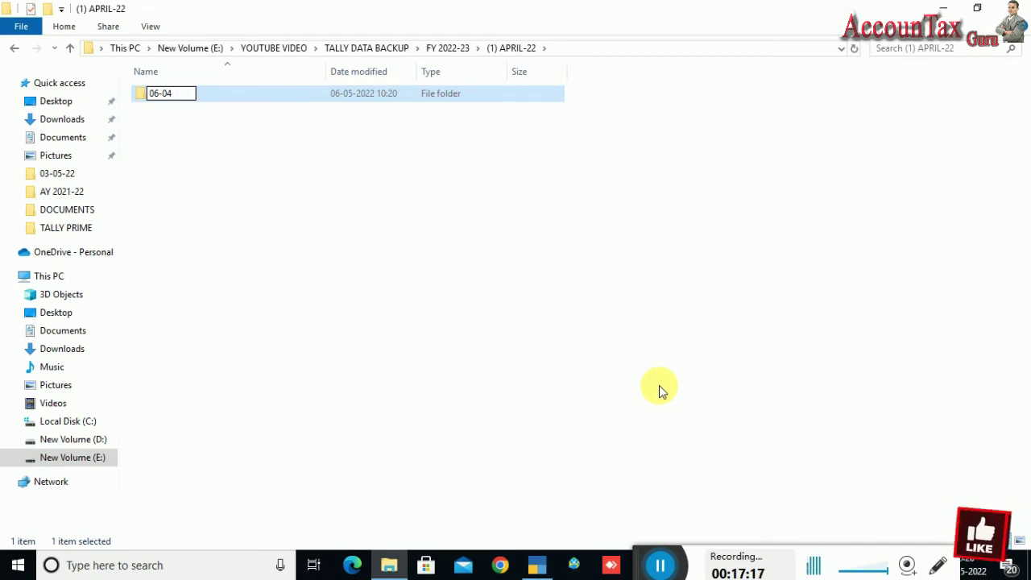
{"action": "type", "text": "-"}
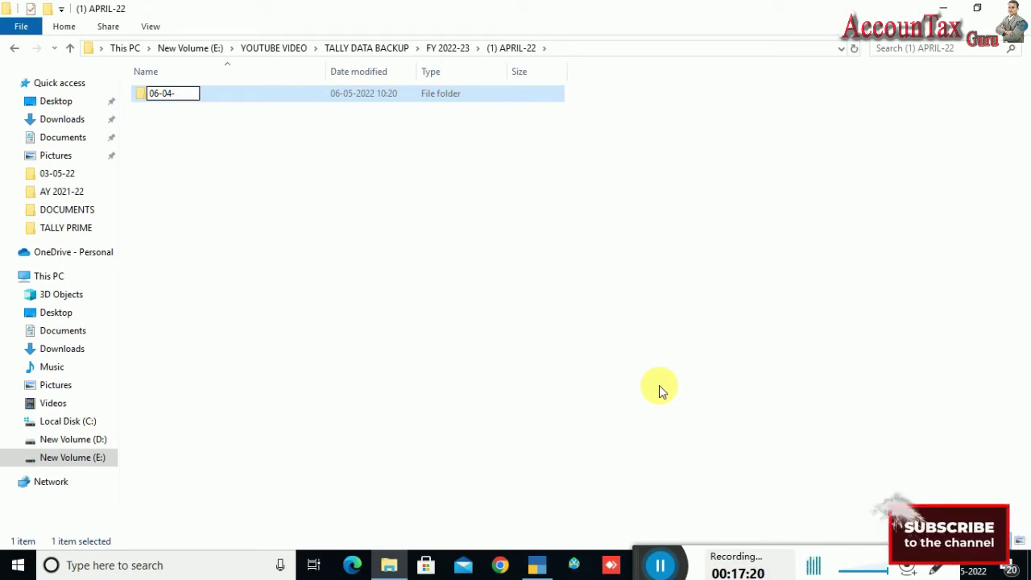
{"action": "type", "text": "22"}
{"action": "key", "text": "Return"}
{"action": "key", "text": "Return"}
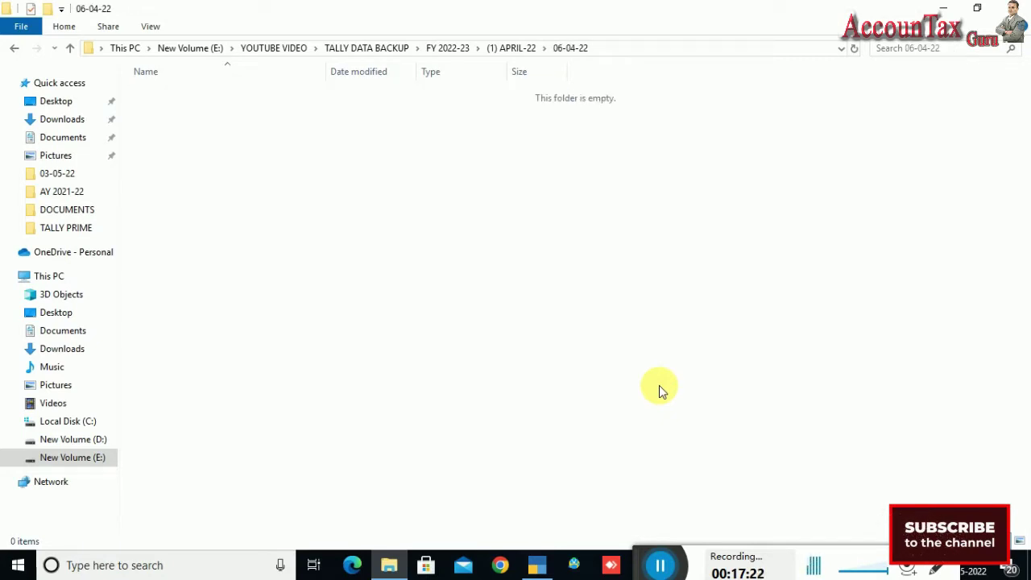
Step: Move the TBK900_10000.001 backup file from YOUTUBE VIDEO into the 06-04-22 folder under TALLY DATA BACKUP, FY 2022-23, (1) APRIL-22
{"action": "key", "text": "alt+Up"}
{"action": "key", "text": "alt+Up"}
{"action": "key", "text": "alt+Up"}
{"action": "key", "text": "alt+Up"}
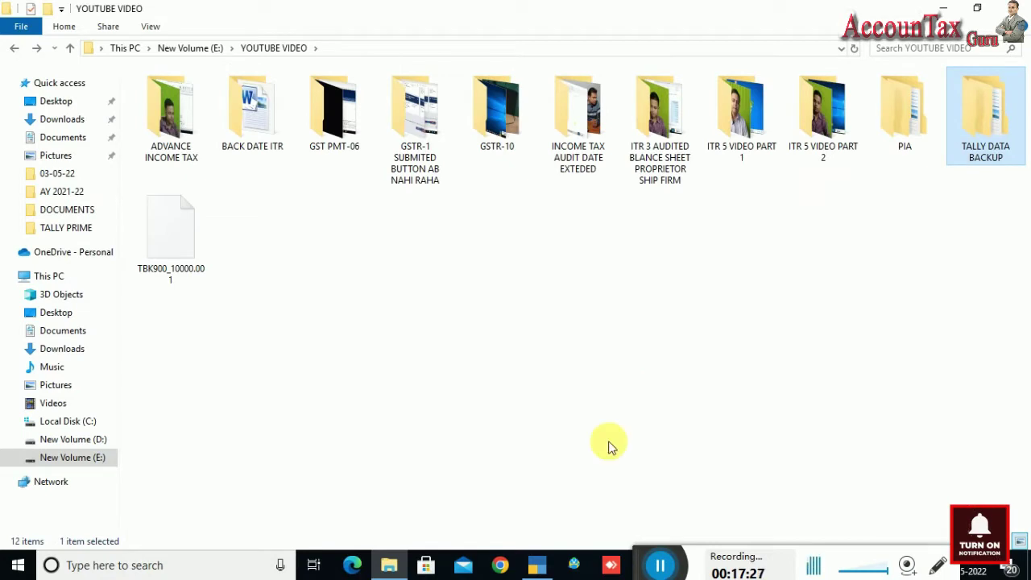
{"action": "left_click", "coordinate": [193, 247]}
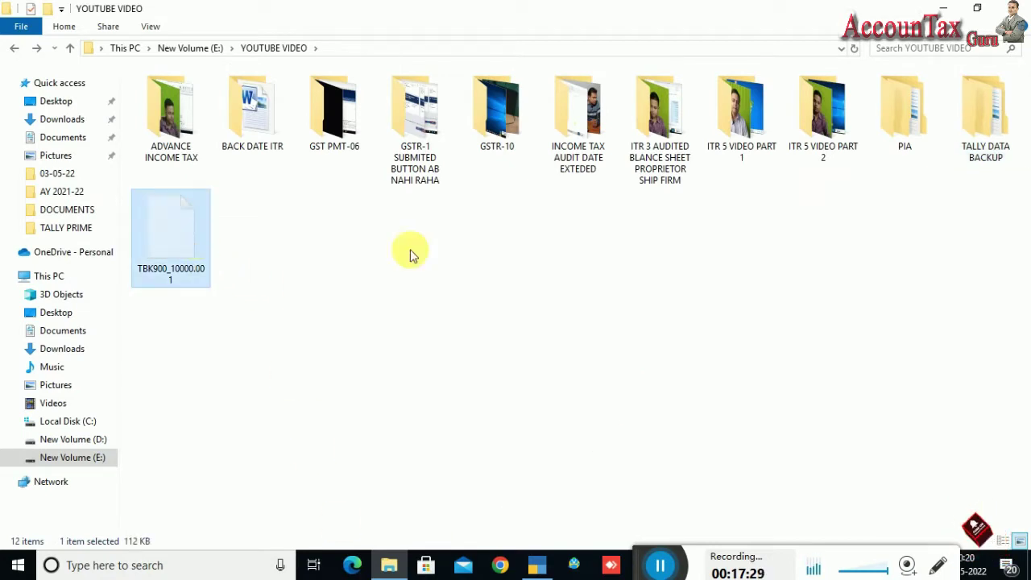
{"action": "double_click", "coordinate": [1000, 149]}
{"action": "left_click", "coordinate": [185, 103]}
{"action": "double_click", "coordinate": [185, 103]}
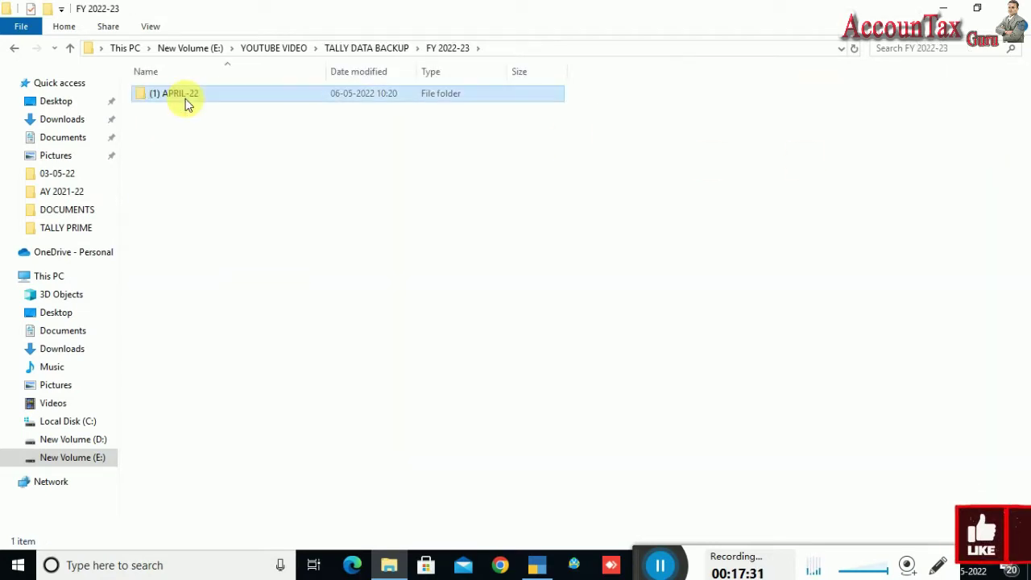
{"action": "double_click", "coordinate": [185, 103]}
{"action": "double_click", "coordinate": [185, 103]}
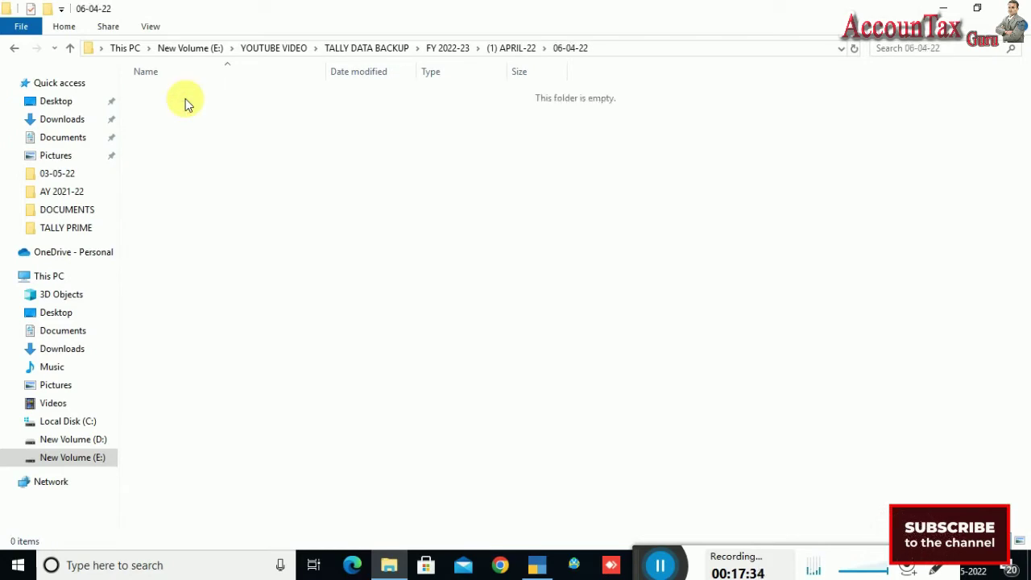
{"action": "key", "text": "ctrl+v"}
{"action": "left_click", "coordinate": [244, 187]}
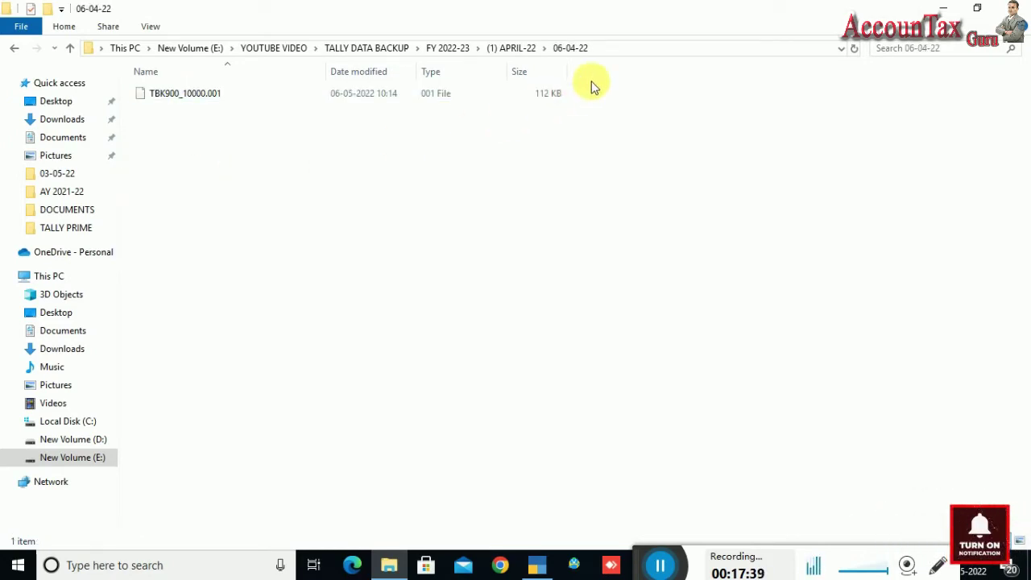
Step: Display and select the full path of the 06-04-22 folder
{"action": "left_click", "coordinate": [630, 50]}
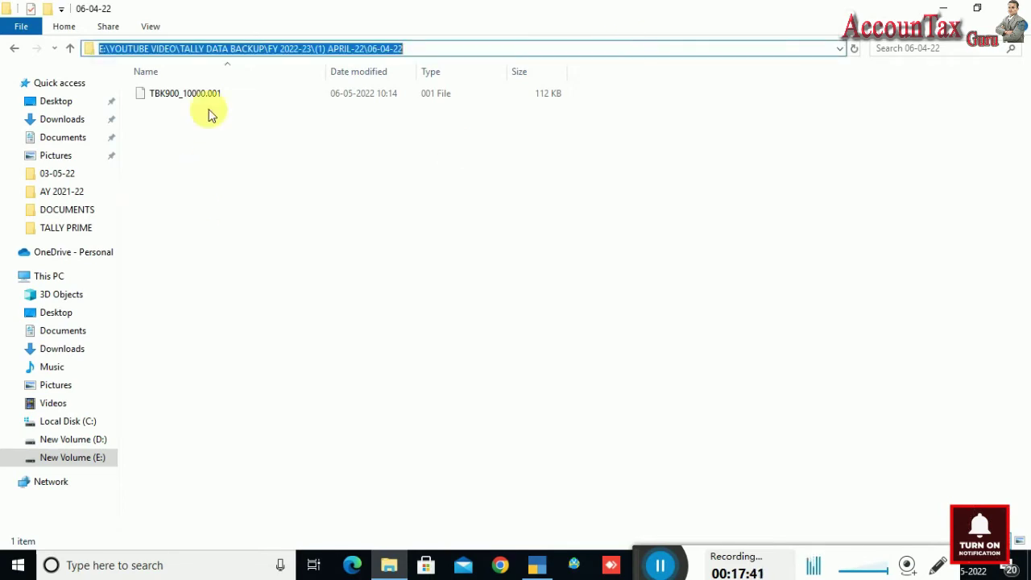
{"action": "left_click", "coordinate": [218, 179]}
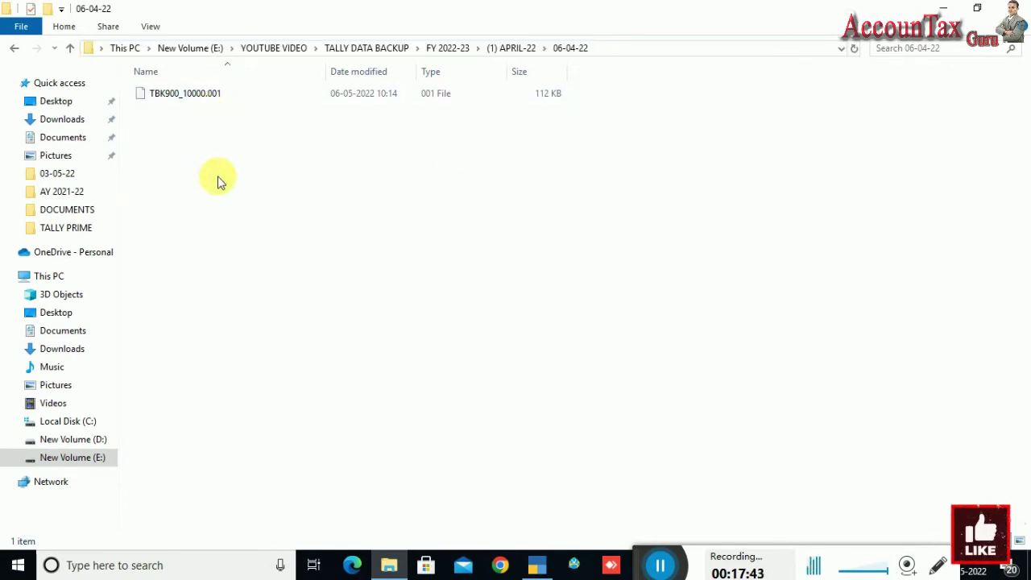
{"action": "left_click", "coordinate": [634, 49]}
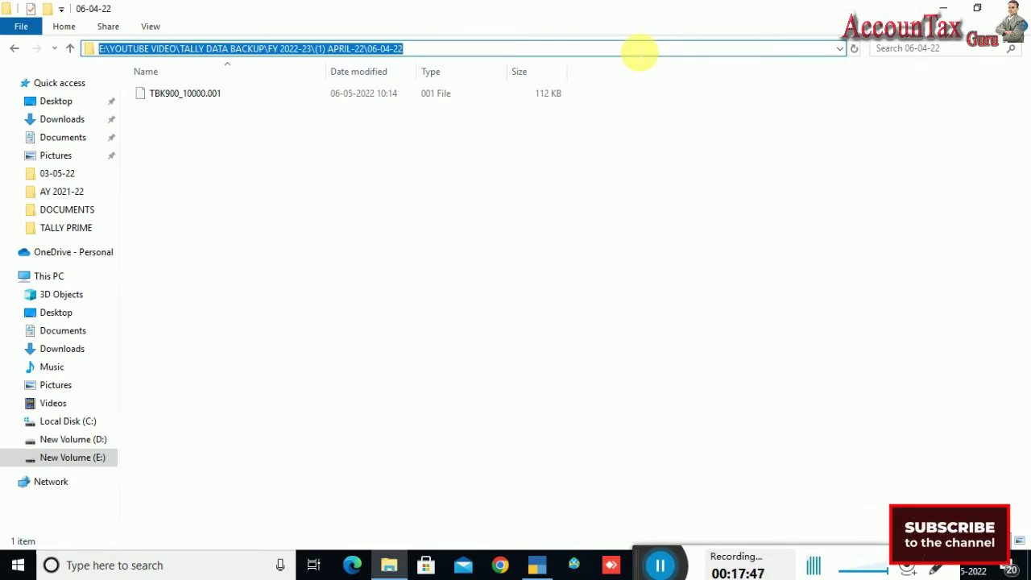
Step: Switch to TallyPrime and open the Restore Companies screen for restoring company data
{"action": "left_click", "coordinate": [536, 565]}
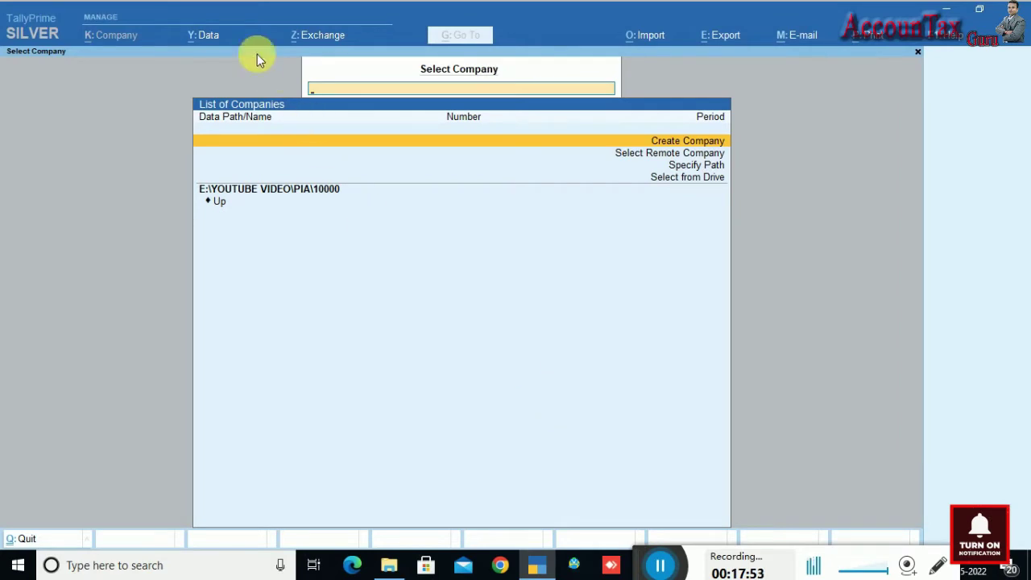
{"action": "left_click", "coordinate": [198, 34]}
{"action": "left_click", "coordinate": [232, 96]}
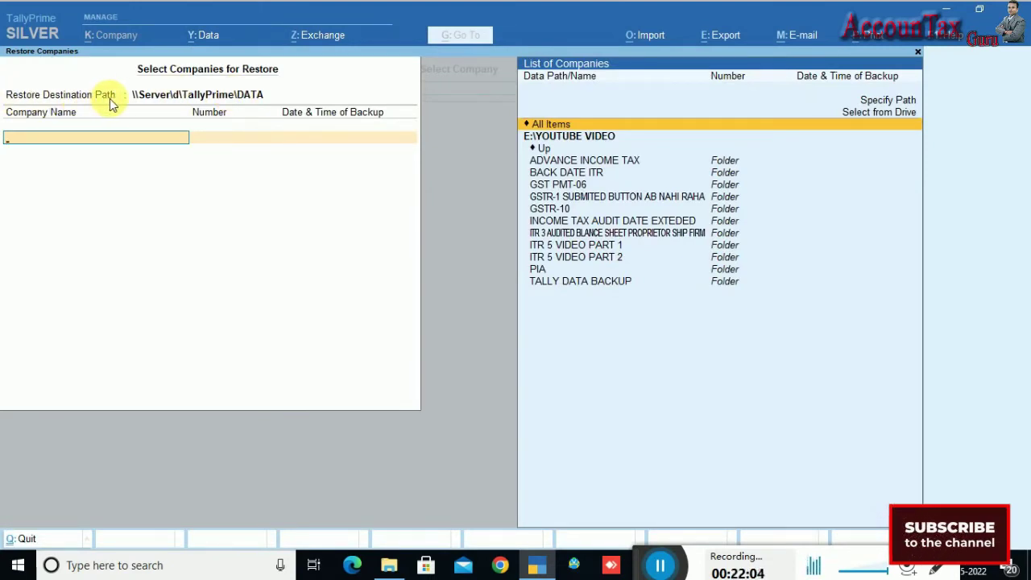
Step: Begin specifying a new restore destination path, and copy the full path of the (1) APRIL-22 folder from File Explorer
{"action": "left_click", "coordinate": [155, 98]}
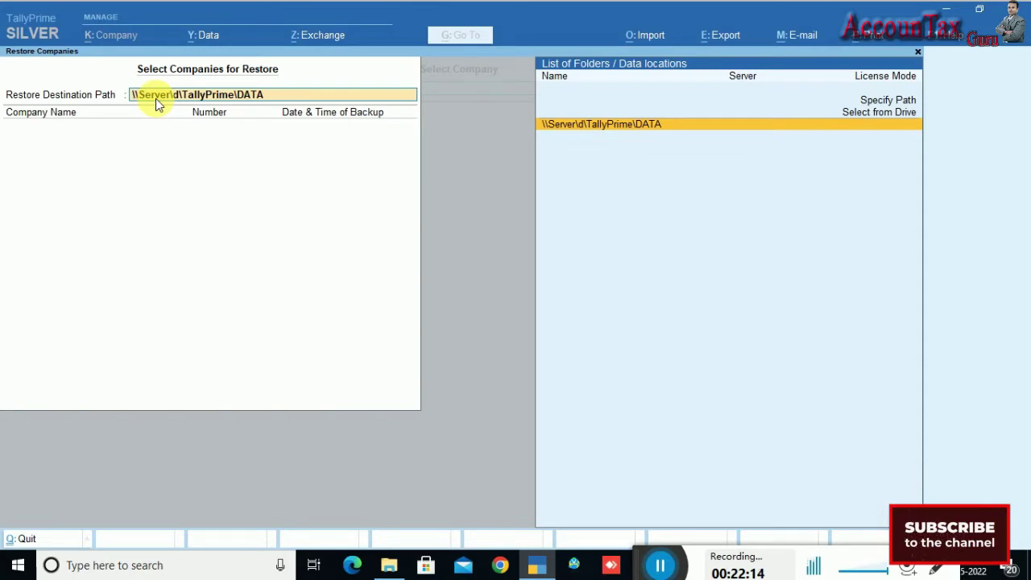
{"action": "left_click", "coordinate": [891, 103]}
{"action": "key", "text": "alt+Tab"}
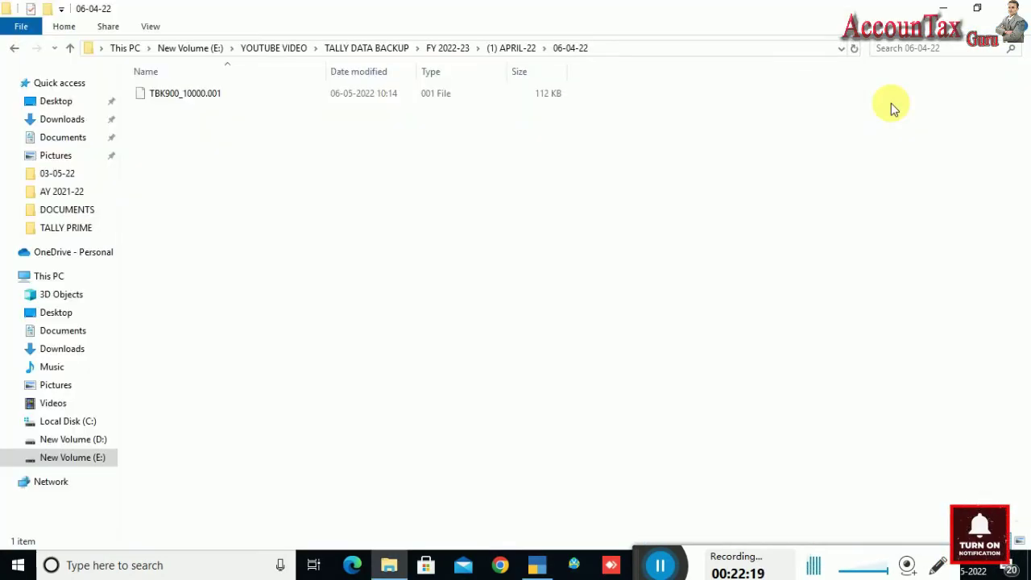
{"action": "left_click", "coordinate": [14, 49]}
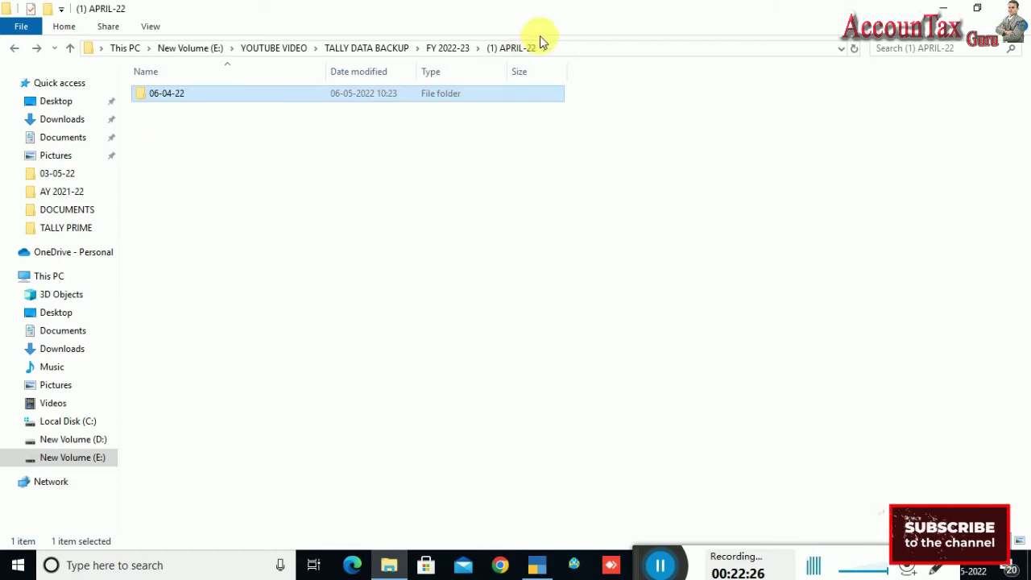
{"action": "left_click", "coordinate": [600, 50]}
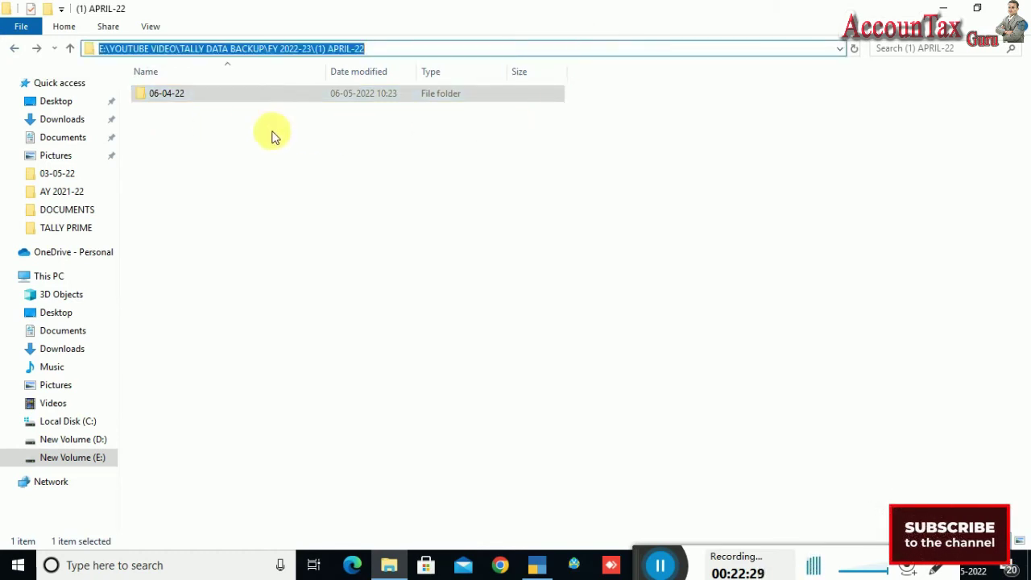
{"action": "double_click", "coordinate": [184, 97]}
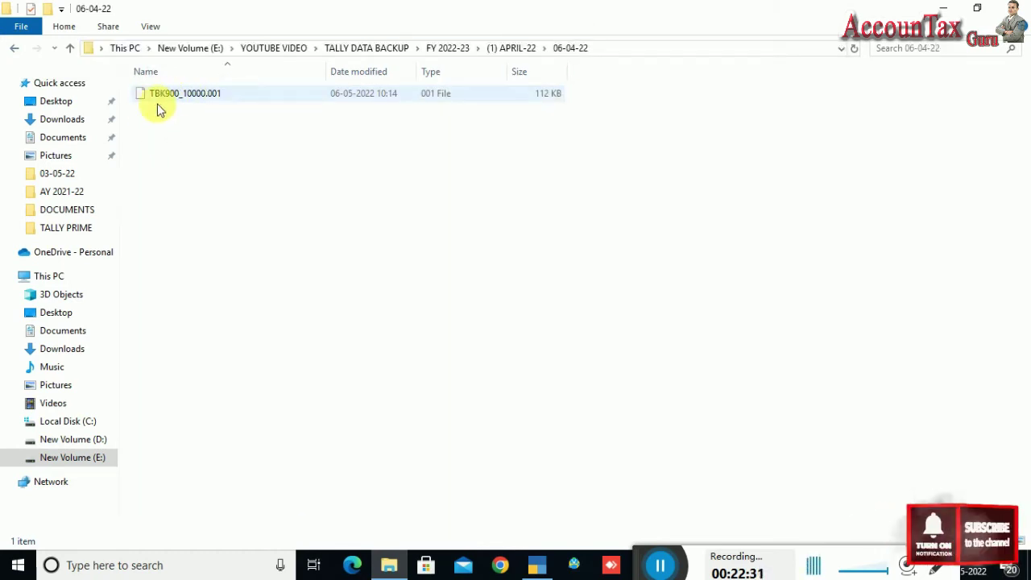
{"action": "left_click", "coordinate": [16, 51]}
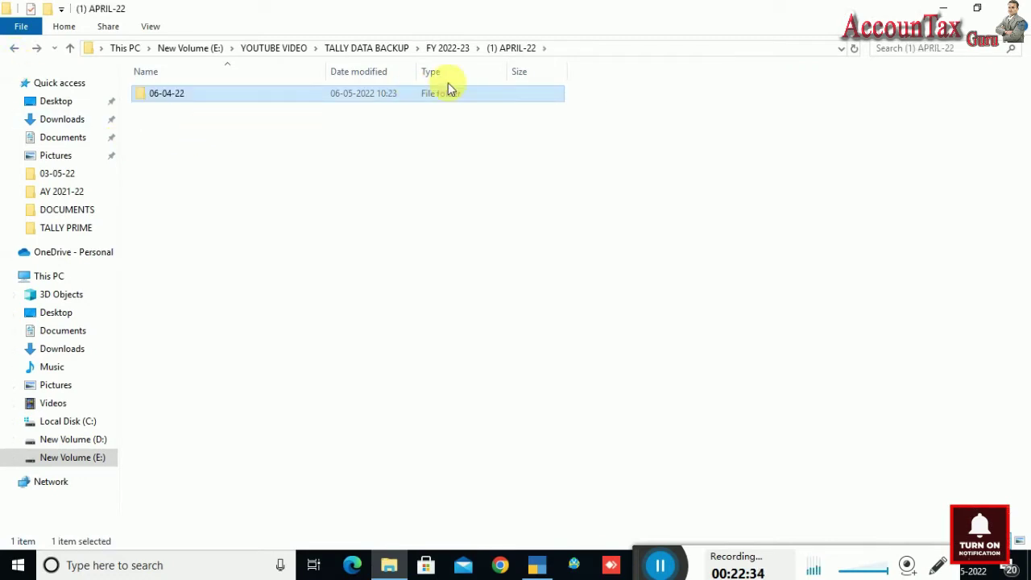
{"action": "left_click", "coordinate": [561, 50]}
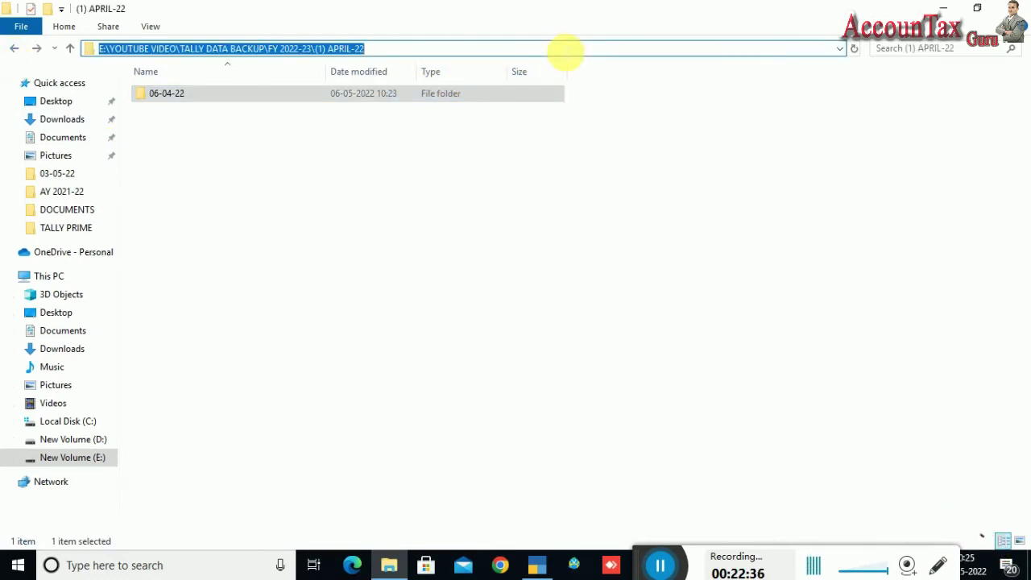
{"action": "key", "text": "ctrl+c"}
Step: Set the Restore Destination Path in TallyPrime to E:\YOUTUBE VIDEO\TALLY DATA BACKUP\FY 2022-23\(1) APRIL-22
{"action": "key", "text": "alt+Tab"}
{"action": "key", "text": "ctrl+v"}
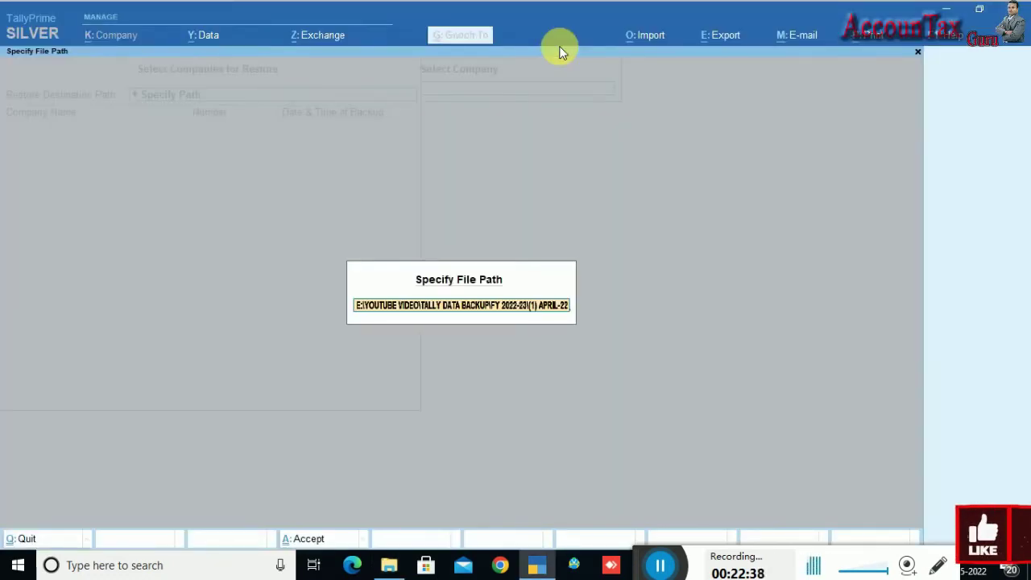
{"action": "key", "text": "Return"}
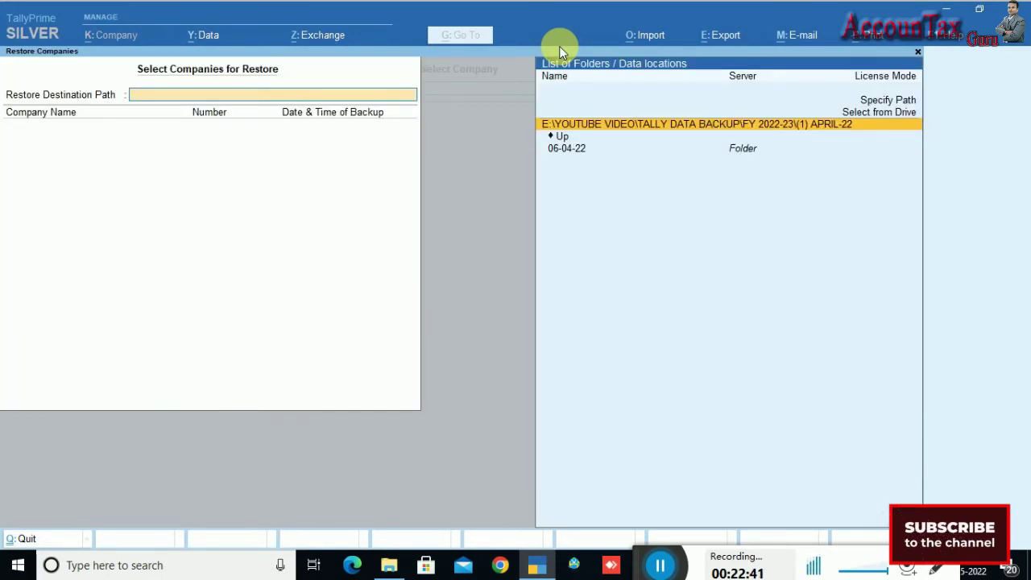
{"action": "left_click", "coordinate": [884, 127]}
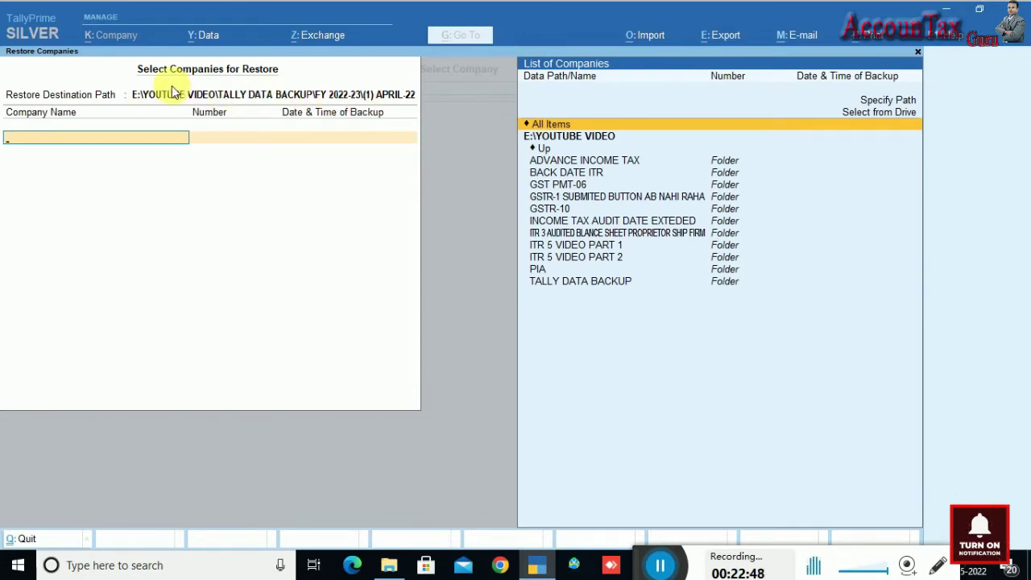
Step: Begin specifying the backup's source data path, and copy the full path of the 06-04-22 folder from File Explorer
{"action": "key", "text": "alt+Tab"}
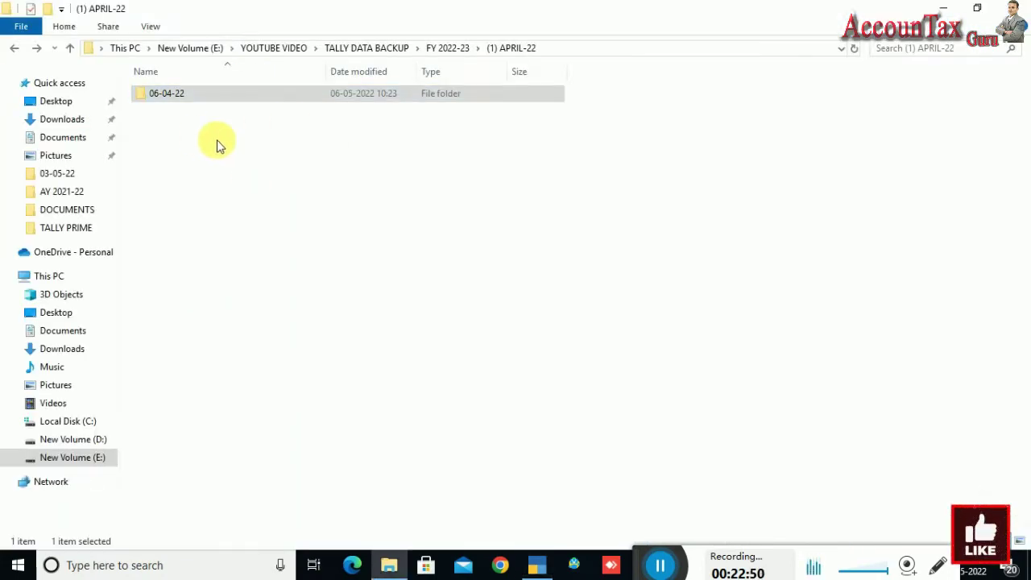
{"action": "key", "text": "alt+Tab"}
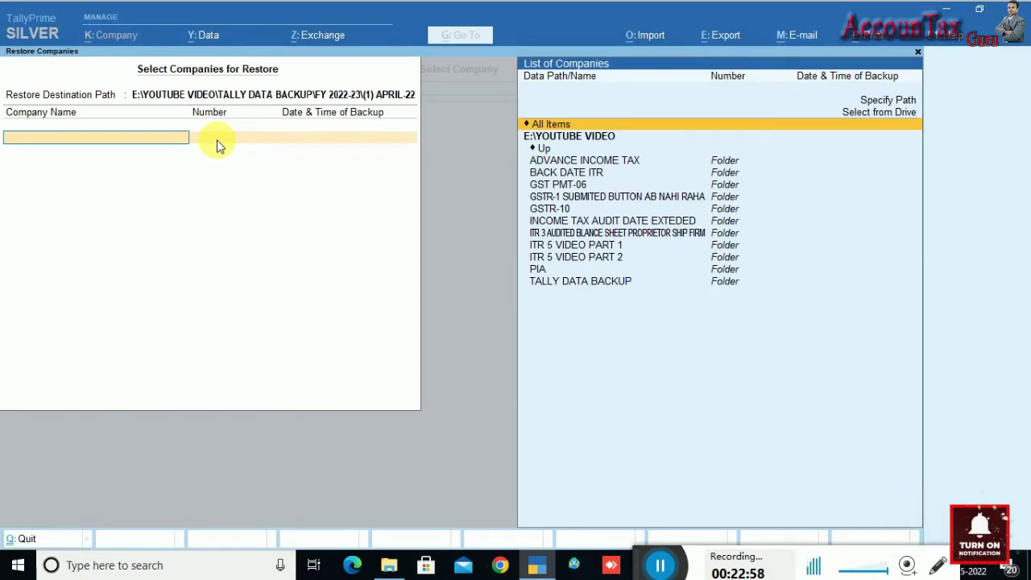
{"action": "left_click", "coordinate": [883, 103]}
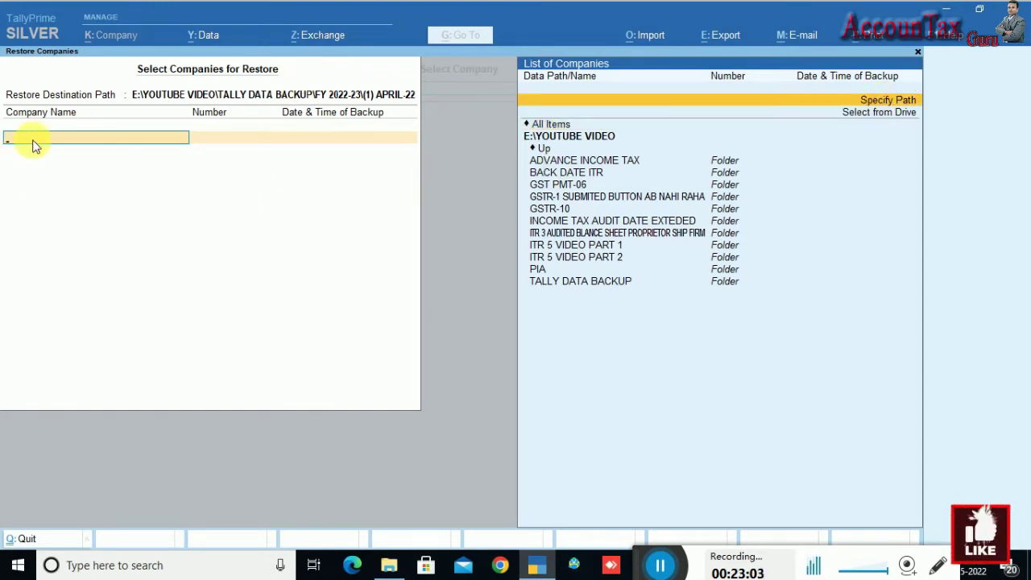
{"action": "left_click", "coordinate": [882, 105]}
{"action": "key", "text": "alt+Tab"}
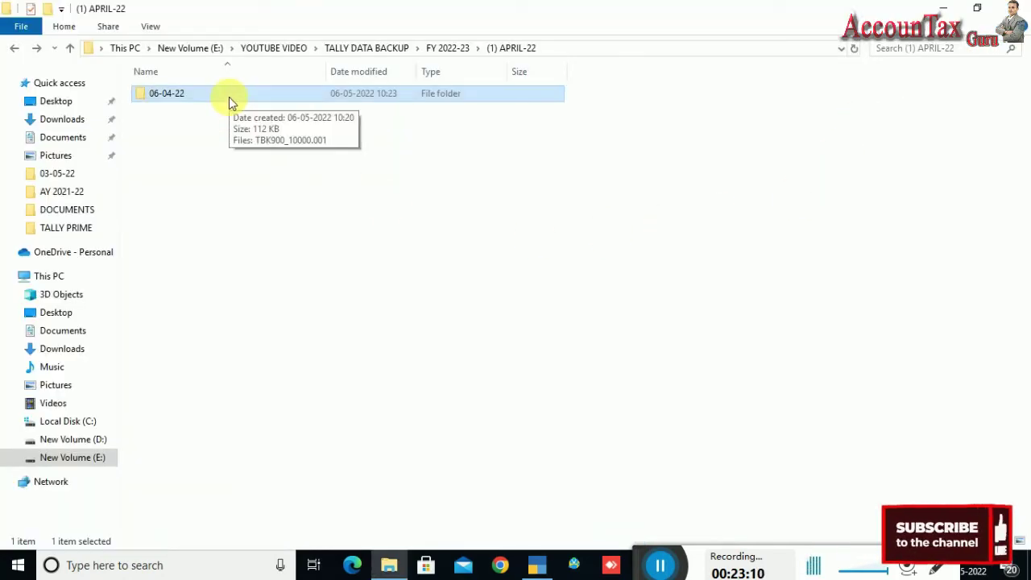
{"action": "key", "text": "alt+Tab"}
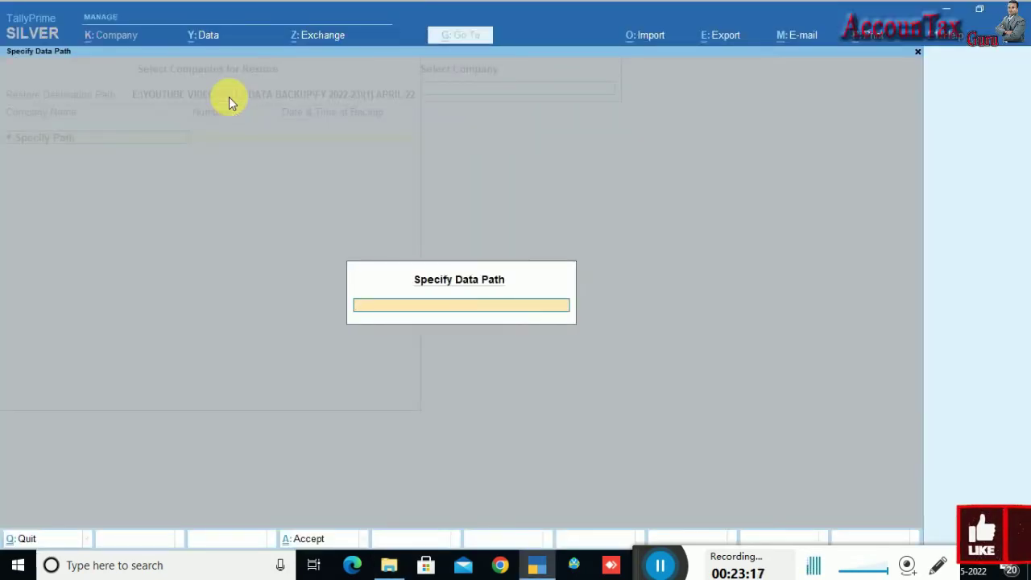
{"action": "key", "text": "alt+Tab"}
{"action": "double_click", "coordinate": [229, 96]}
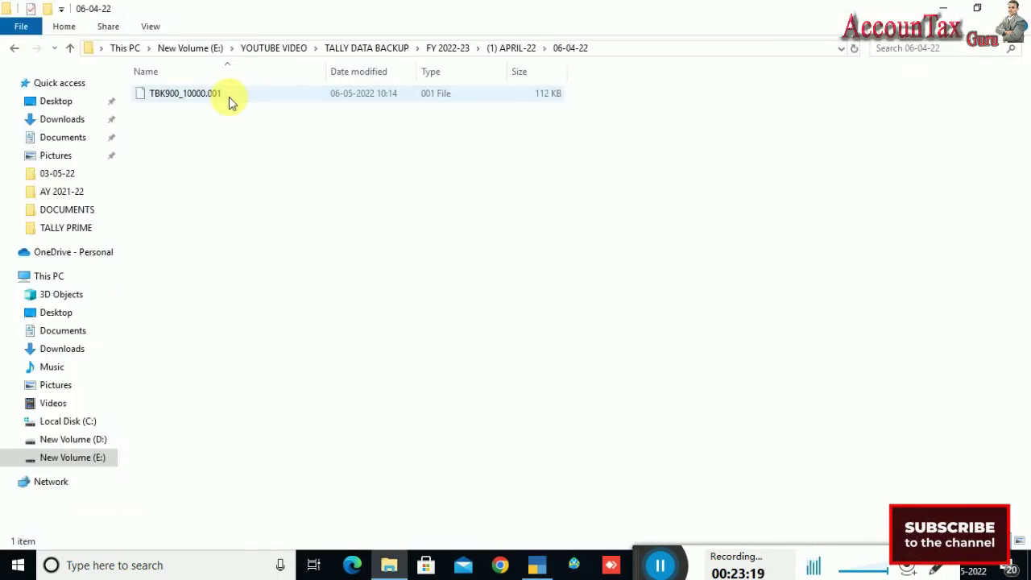
{"action": "left_click", "coordinate": [696, 52]}
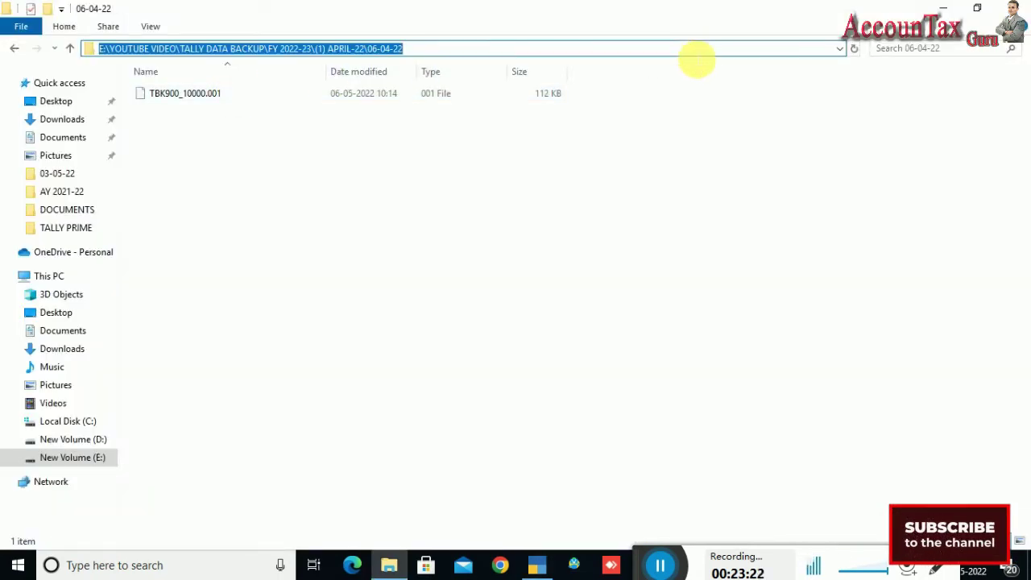
{"action": "key", "text": "ctrl+c"}
Step: Set the source data path in TallyPrime to E:\YOUTUBE VIDEO\TALLY DATA BACKUP\FY 2022-23\(1) APRIL-22\06-04-22
{"action": "key", "text": "alt+Tab"}
{"action": "key", "text": "ctrl+v"}
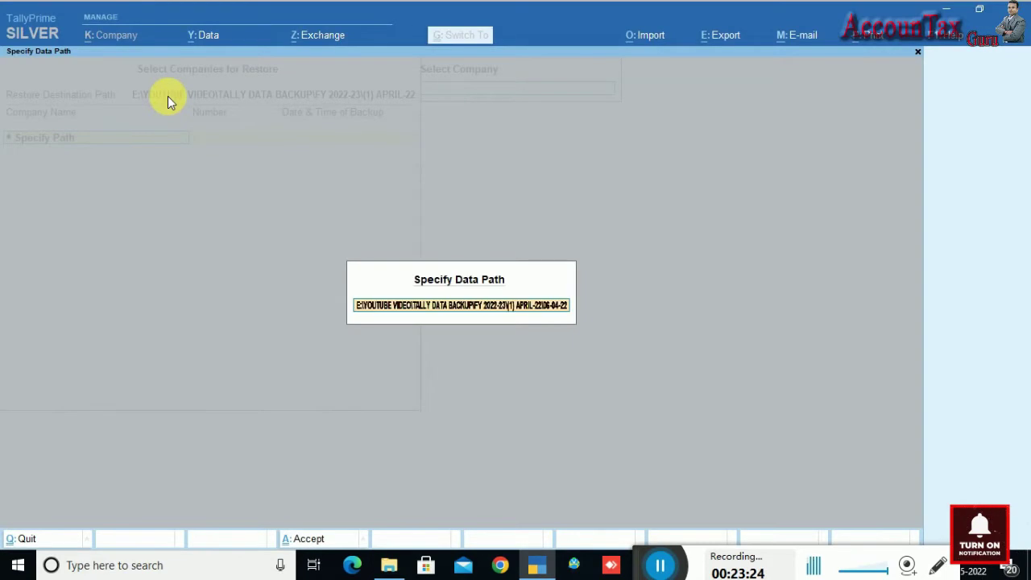
{"action": "key", "text": "Return"}
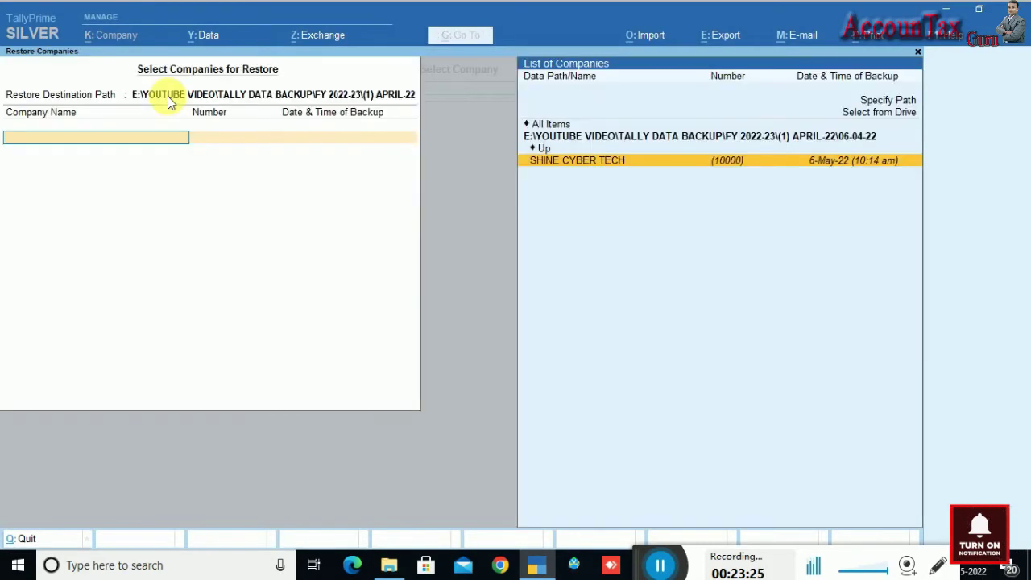
Step: Choose the SHINE CYBER TECH backup, end the company list and confirm the restore
{"action": "left_click", "coordinate": [615, 166]}
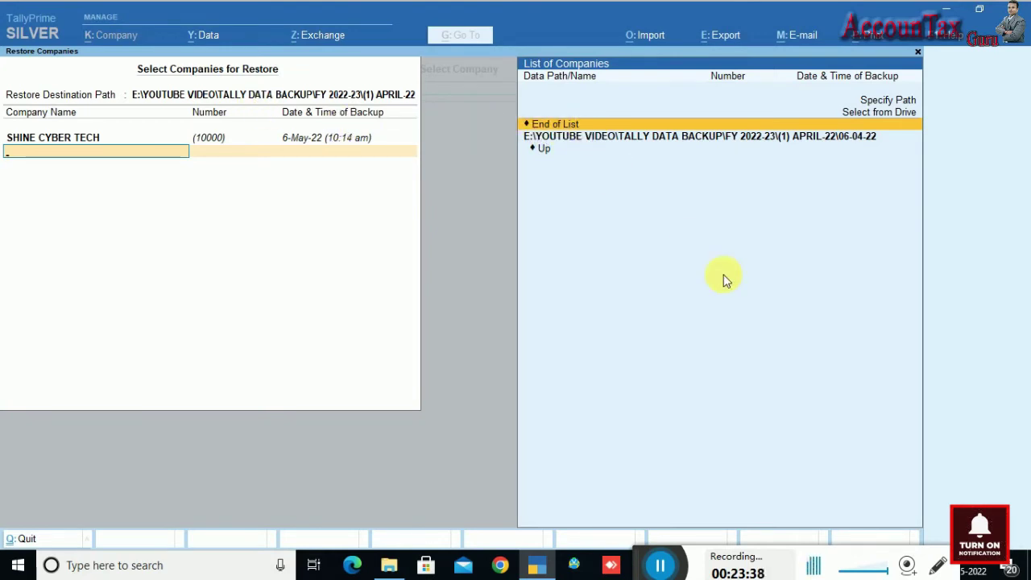
{"action": "key", "text": "Return"}
{"action": "key", "text": "y"}
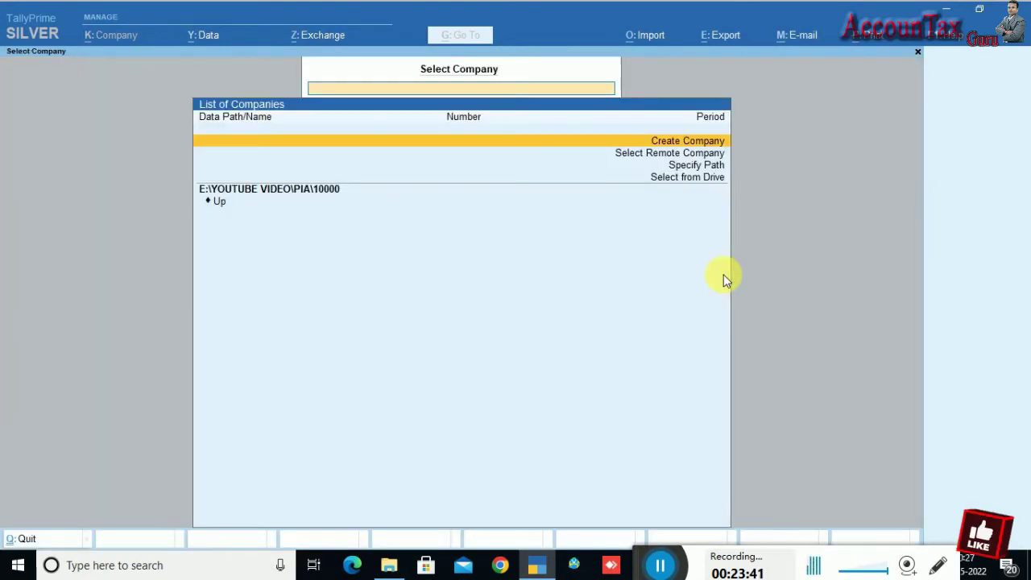
Step: Switch to File Explorer and examine the restored data files in the 10000 folder inside (1) APRIL-22
{"action": "key", "text": "alt+Tab"}
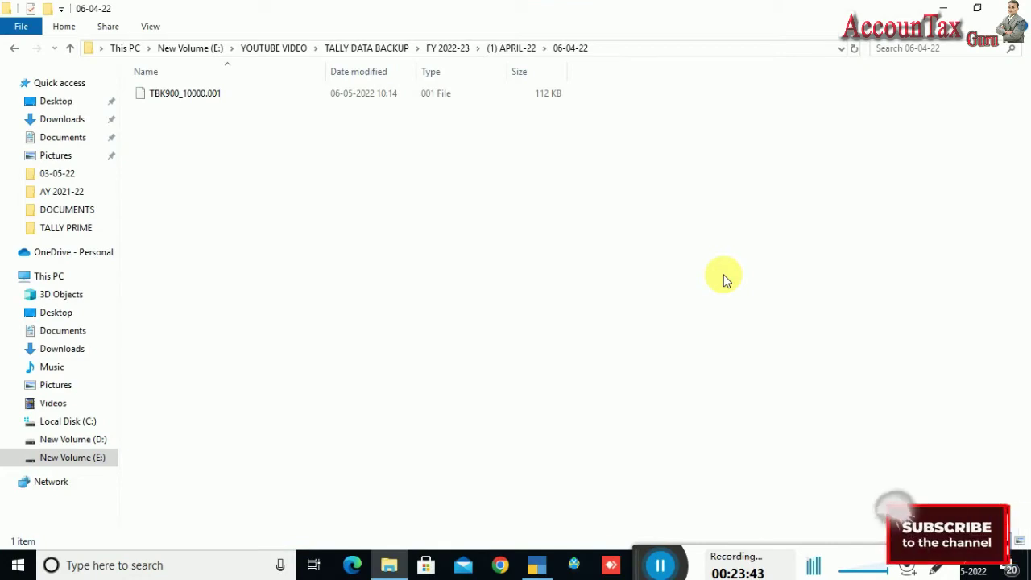
{"action": "left_click", "coordinate": [15, 50]}
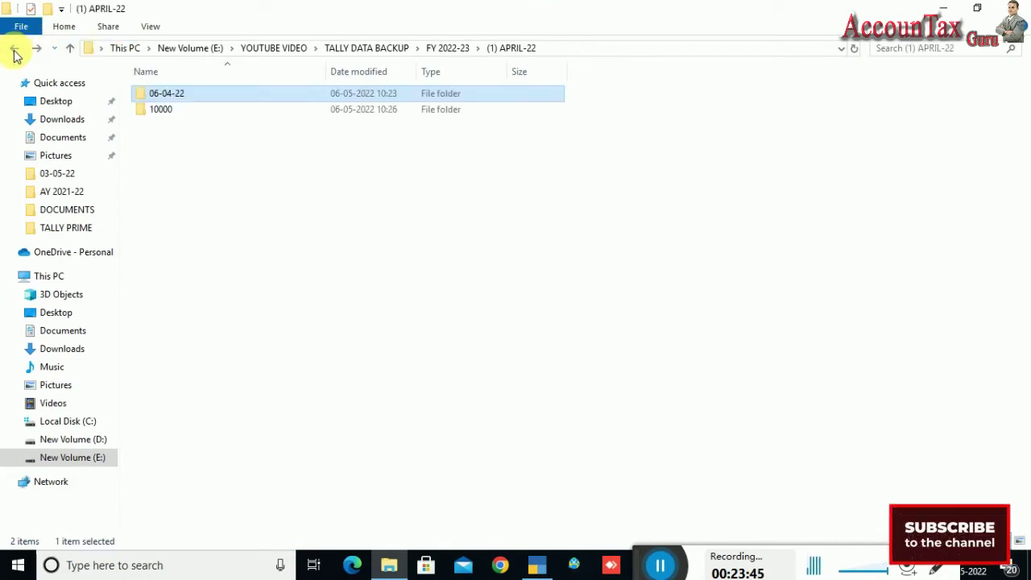
{"action": "double_click", "coordinate": [177, 111]}
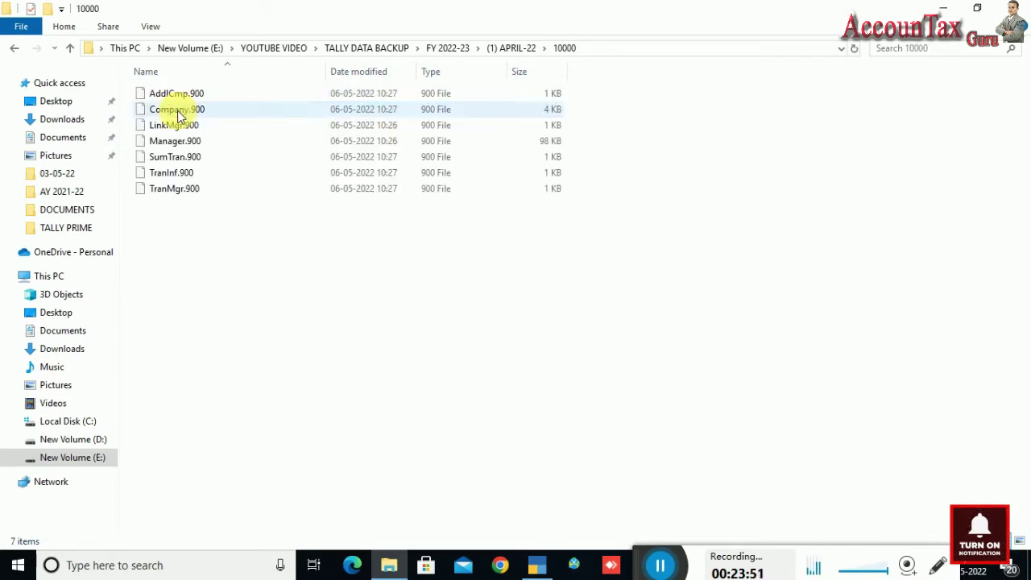
Step: Go back to the (1) APRIL-22 folder and copy its full path
{"action": "left_click", "coordinate": [15, 48]}
{"action": "left_click", "coordinate": [614, 50]}
{"action": "key", "text": "ctrl+c"}
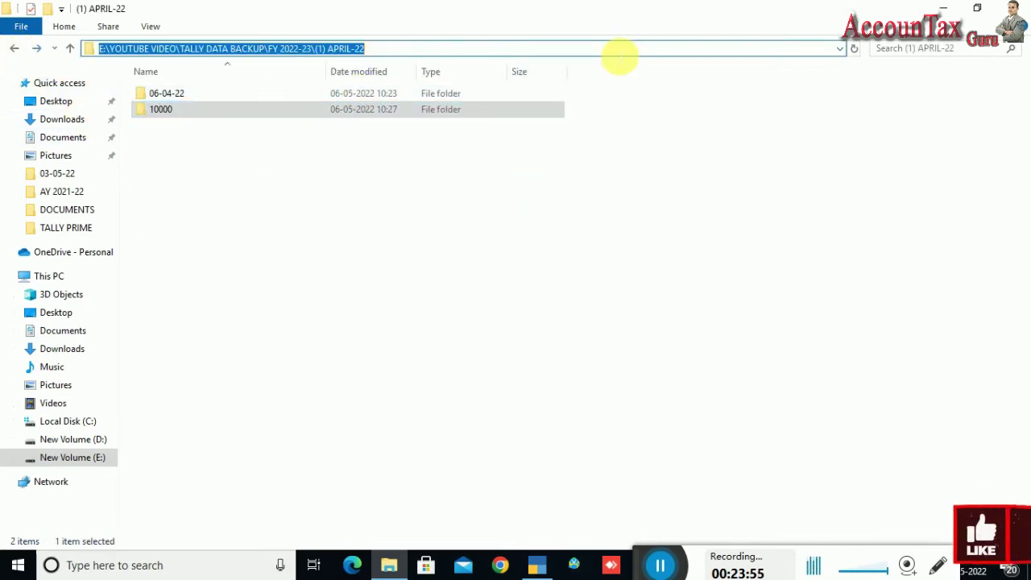
Step: Switch to TallyPrime, leave the company list for the old PIA\10000 path and bring up Select Company with the default data location
{"action": "key", "text": "alt+Tab"}
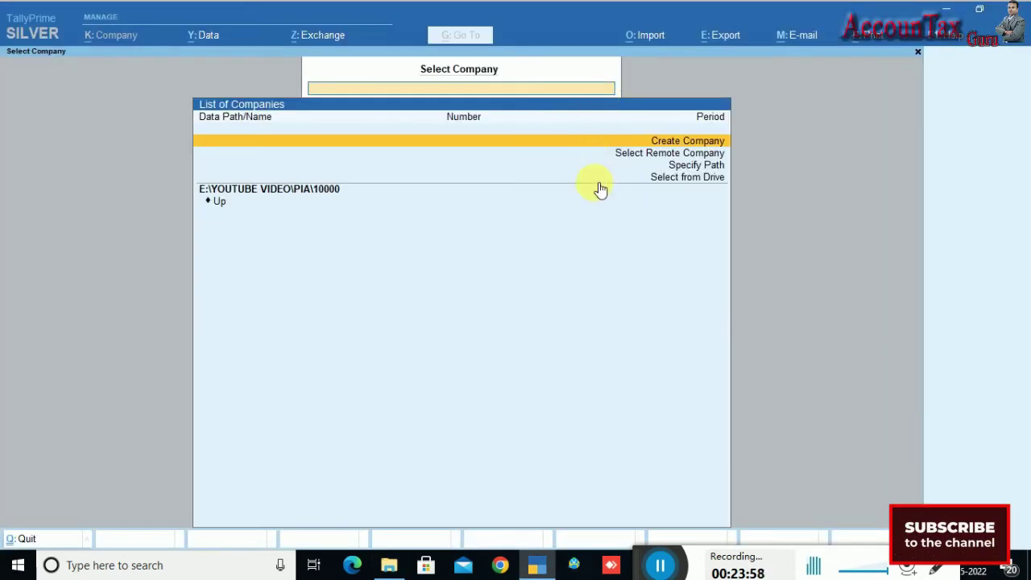
{"action": "key", "text": "Escape"}
{"action": "key", "text": "n"}
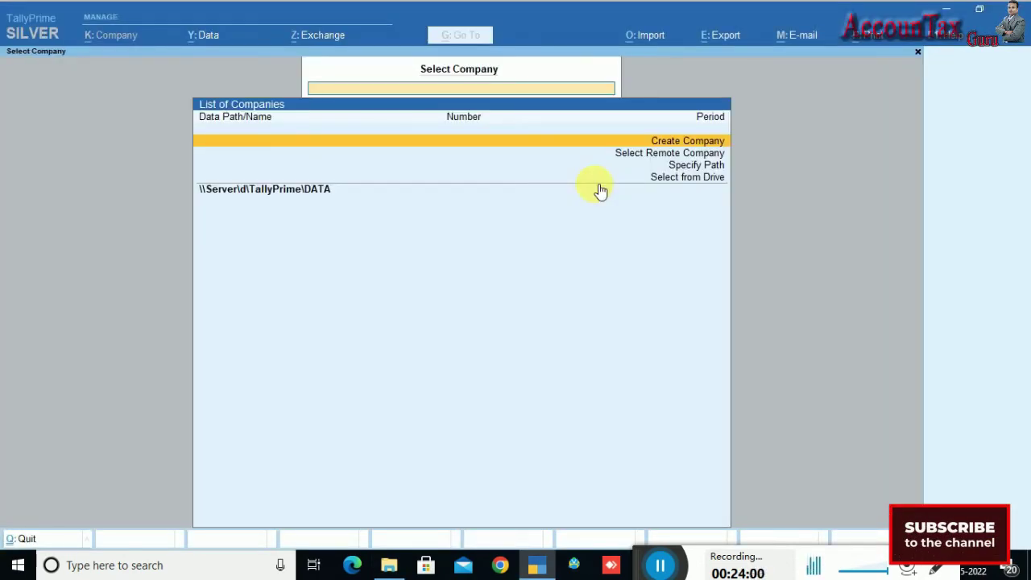
{"action": "key", "text": "Escape"}
{"action": "key", "text": "alt+Tab"}
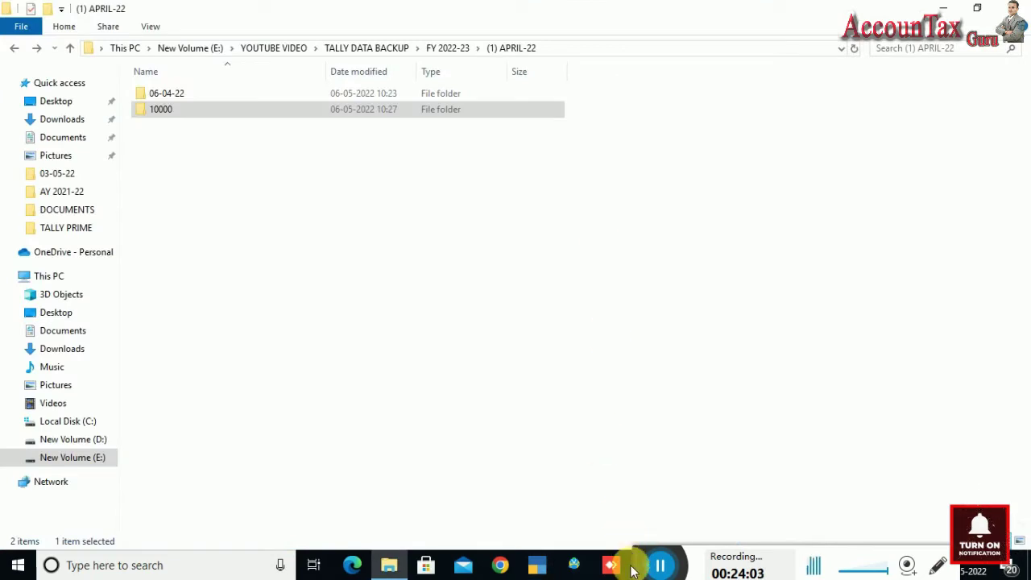
{"action": "left_click", "coordinate": [538, 564]}
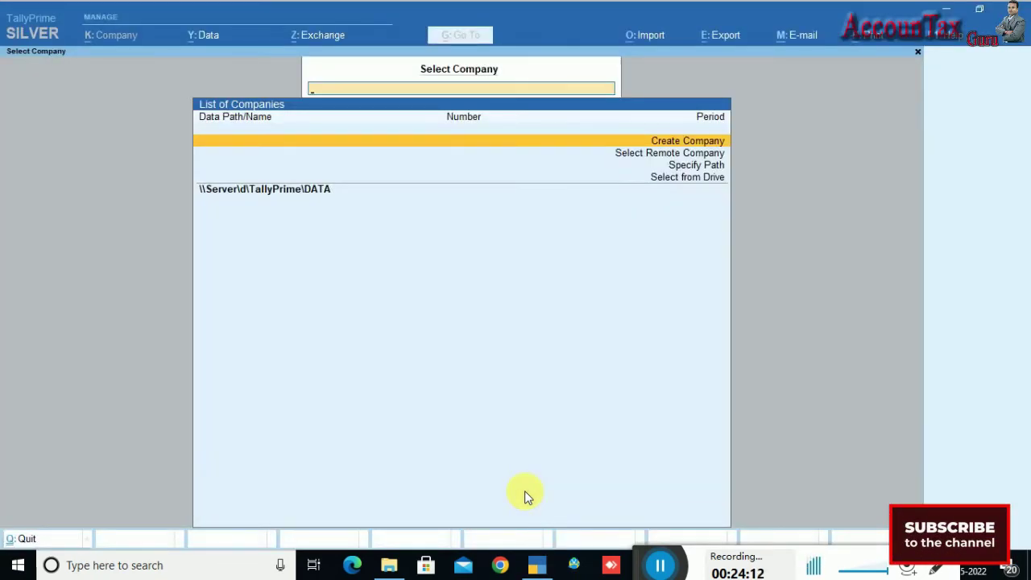
Step: Load the SHINE CYBER TECH company from the path E:\YOUTUBE VIDEO\TALLY DATA BACKUP\FY 2022-23\(1) APRIL-22
{"action": "key", "text": "Down"}
{"action": "key", "text": "Down"}
{"action": "key", "text": "Return"}
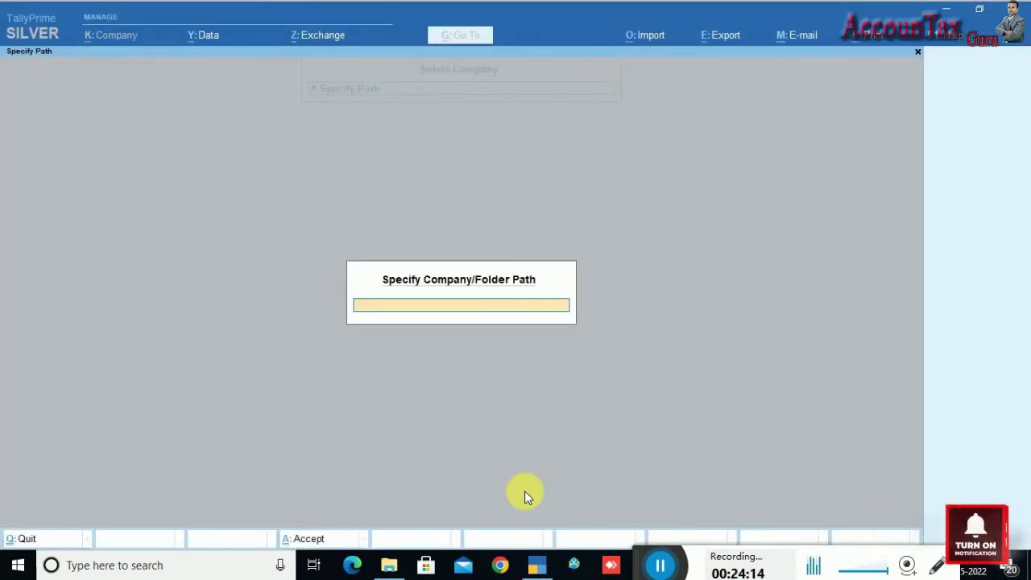
{"action": "key", "text": "ctrl+v"}
{"action": "key", "text": "Return"}
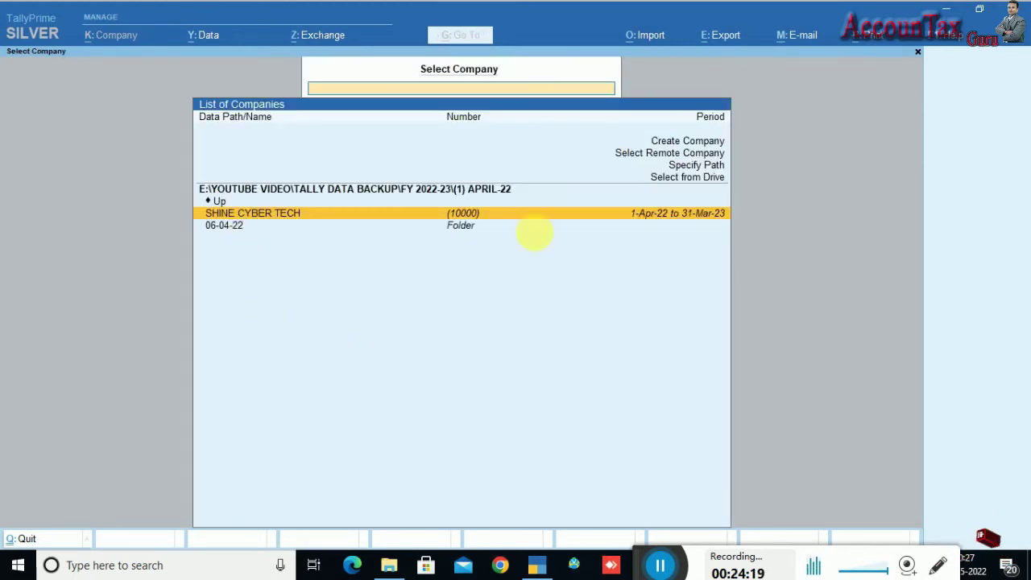
{"action": "key", "text": "Return"}
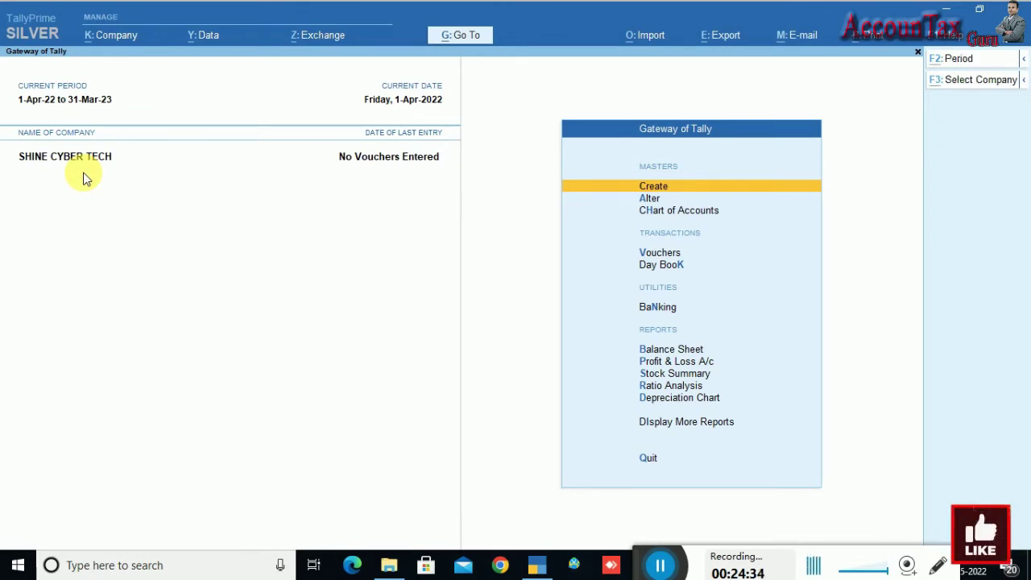
Step: Switch to File Explorer and move the 10000 folder into 06-04-22, retrying one interrupted move and cancelling the duplicate
{"action": "key", "text": "alt+Tab"}
{"action": "key", "text": "alt+Tab"}
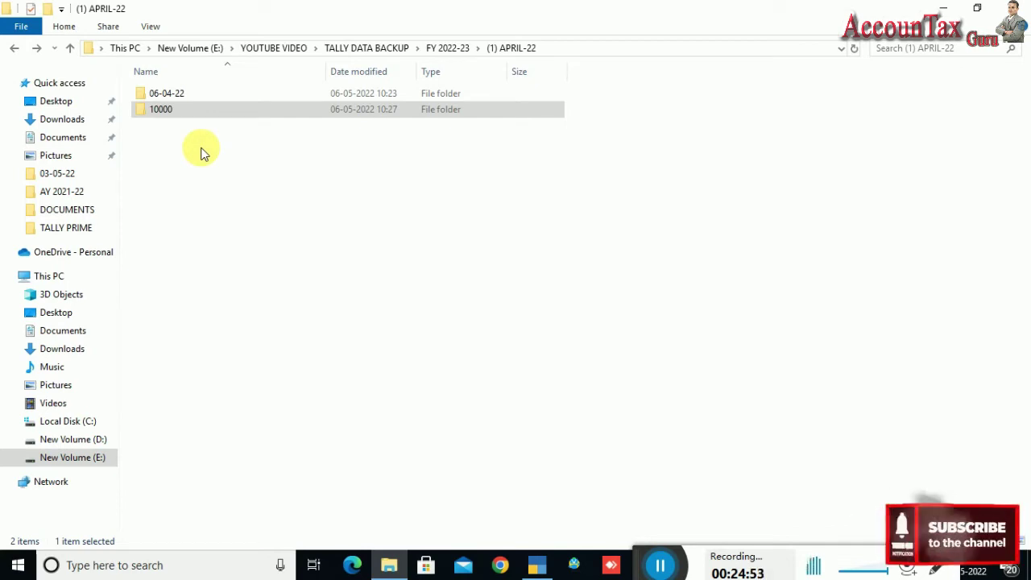
{"action": "left_click", "coordinate": [158, 113]}
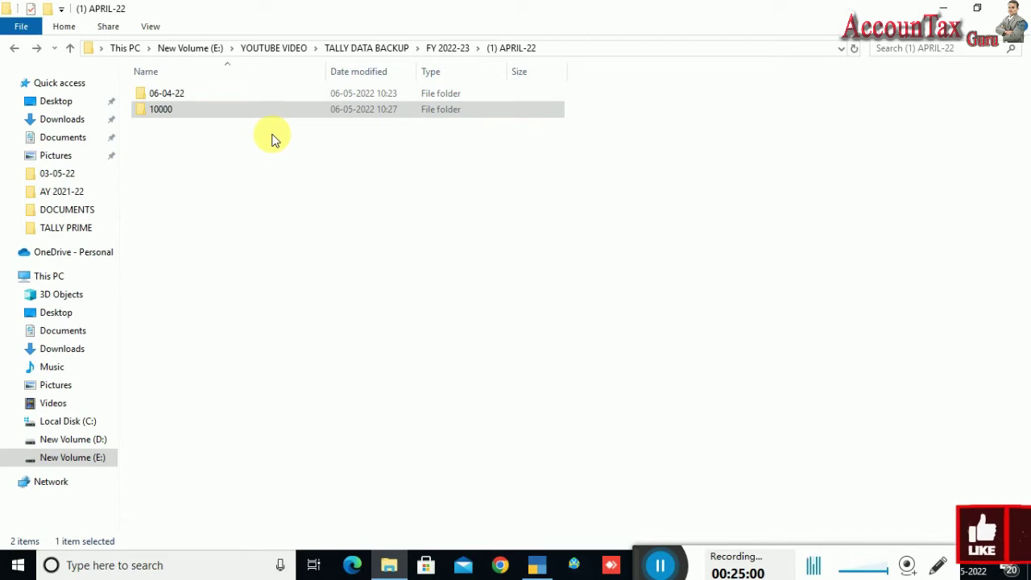
{"action": "left_click_drag", "start_coordinate": [227, 110], "coordinate": [177, 91]}
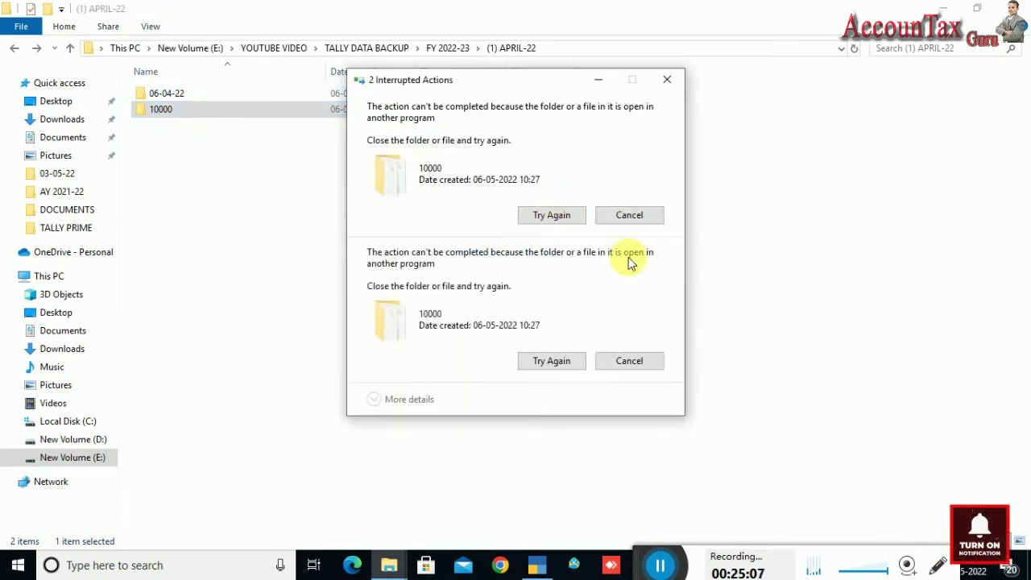
{"action": "left_click", "coordinate": [537, 565]}
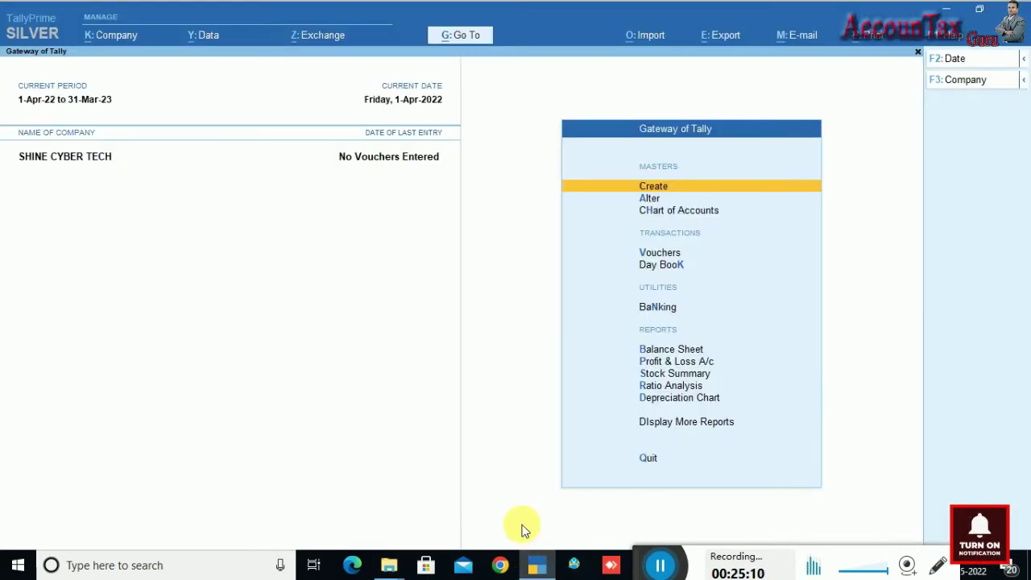
{"action": "key", "text": "alt+Tab"}
{"action": "left_click", "coordinate": [570, 363]}
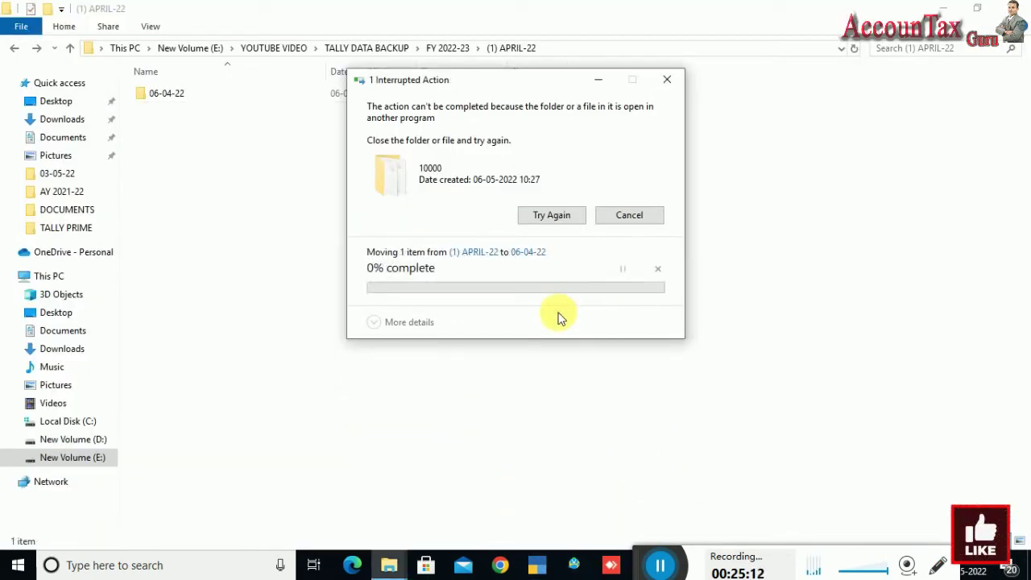
{"action": "left_click", "coordinate": [611, 216]}
Step: Open the 06-04-22 folder and check the moved 10000 folder and the TBK900_10000.001 backup file
{"action": "double_click", "coordinate": [166, 94]}
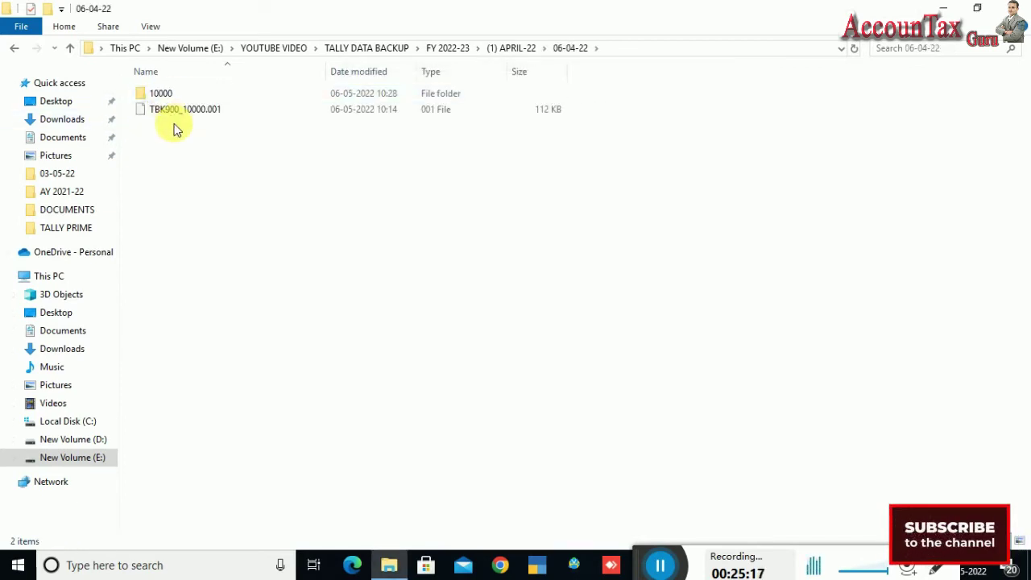
{"action": "left_click", "coordinate": [191, 96]}
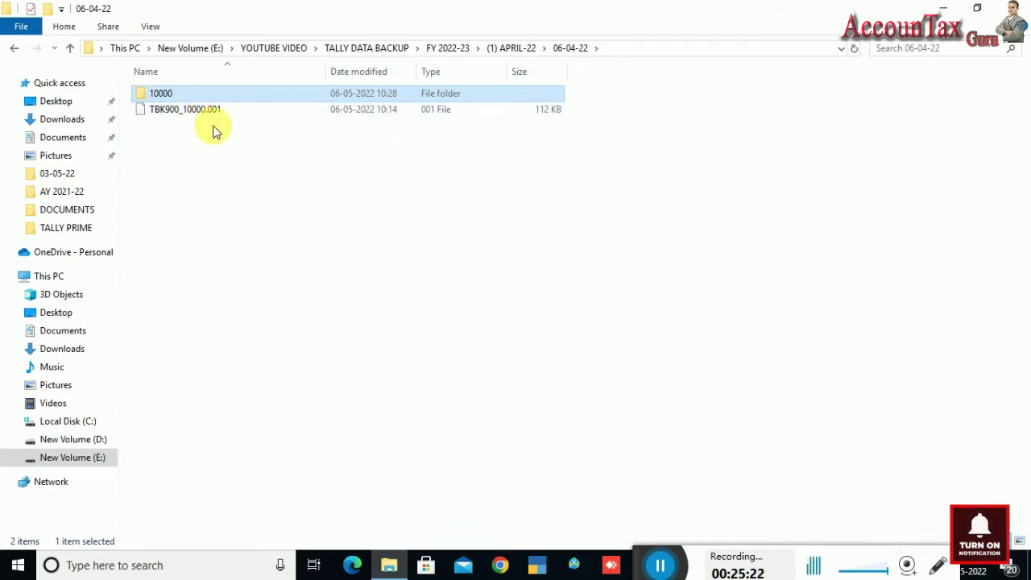
{"action": "left_click", "coordinate": [191, 114]}
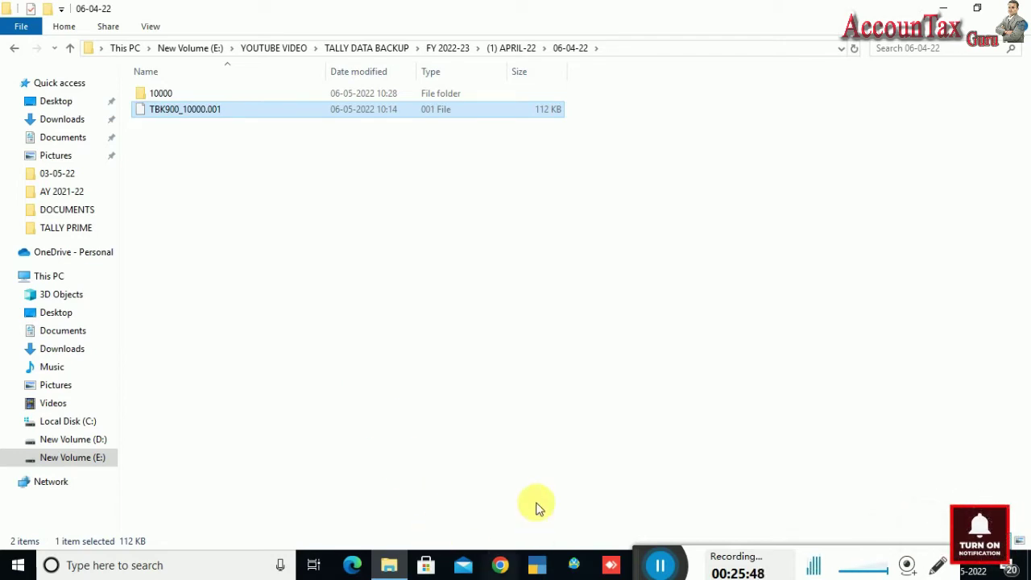
Step: Switch to Chrome, open Google Drive from the Google apps and check the folders under My Drive
{"action": "left_click", "coordinate": [500, 567]}
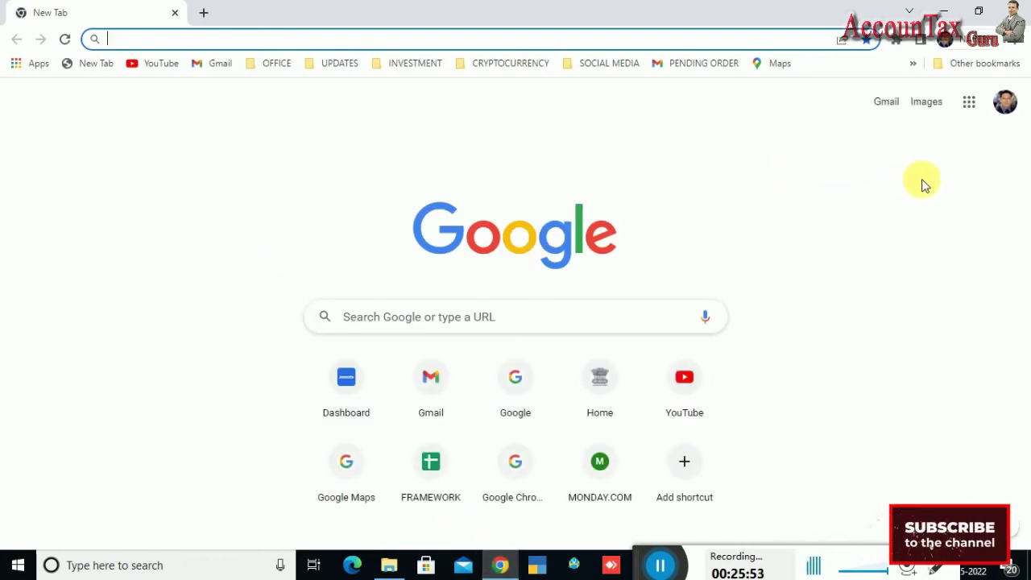
{"action": "left_click", "coordinate": [972, 108]}
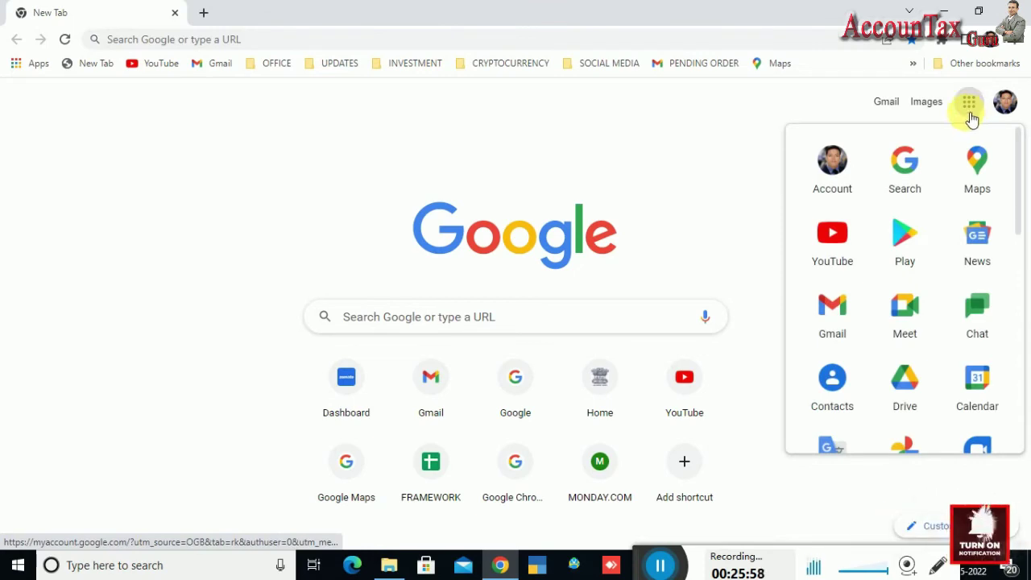
{"action": "left_click", "coordinate": [912, 398]}
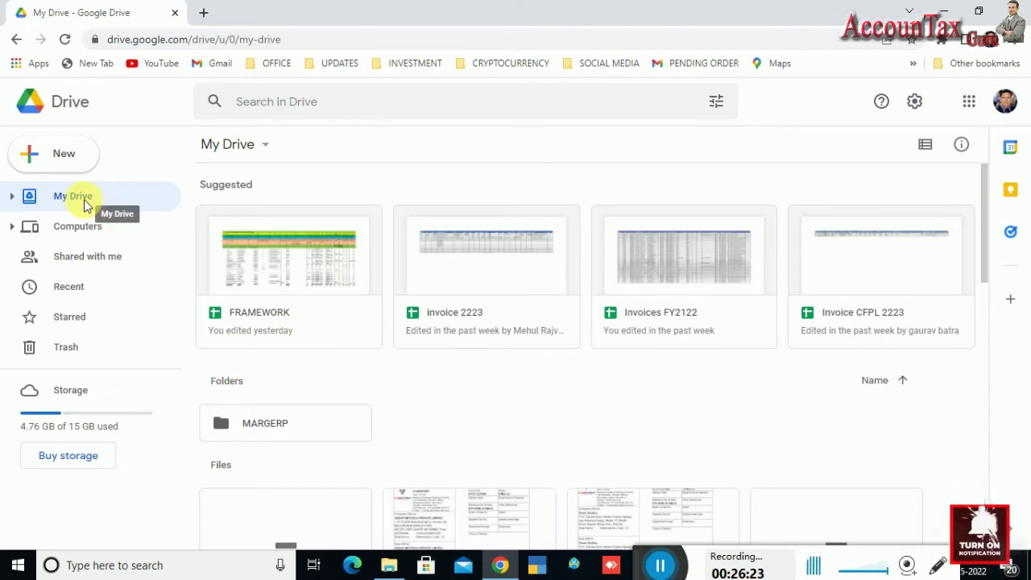
{"action": "left_click", "coordinate": [13, 197]}
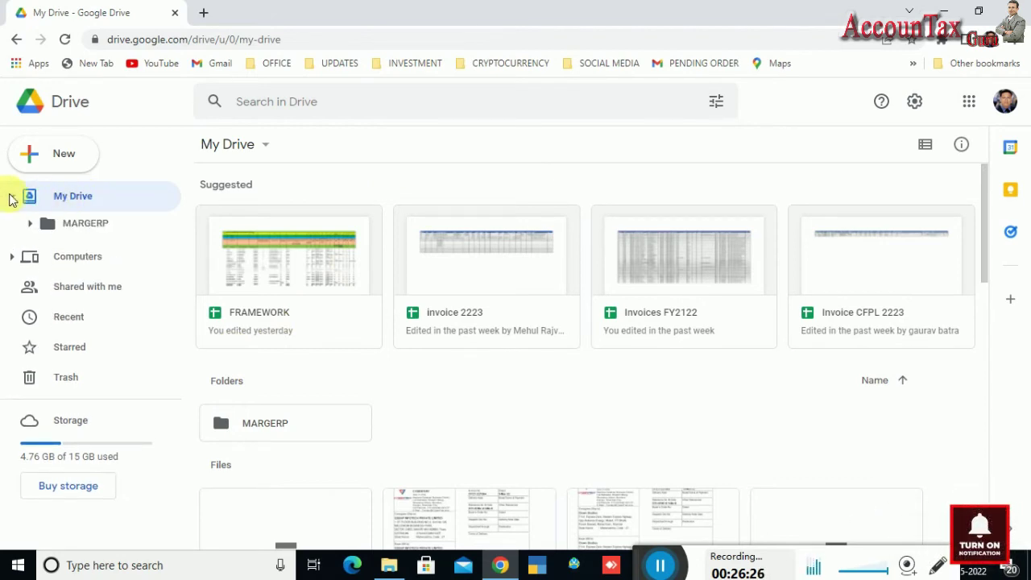
{"action": "left_click", "coordinate": [12, 197]}
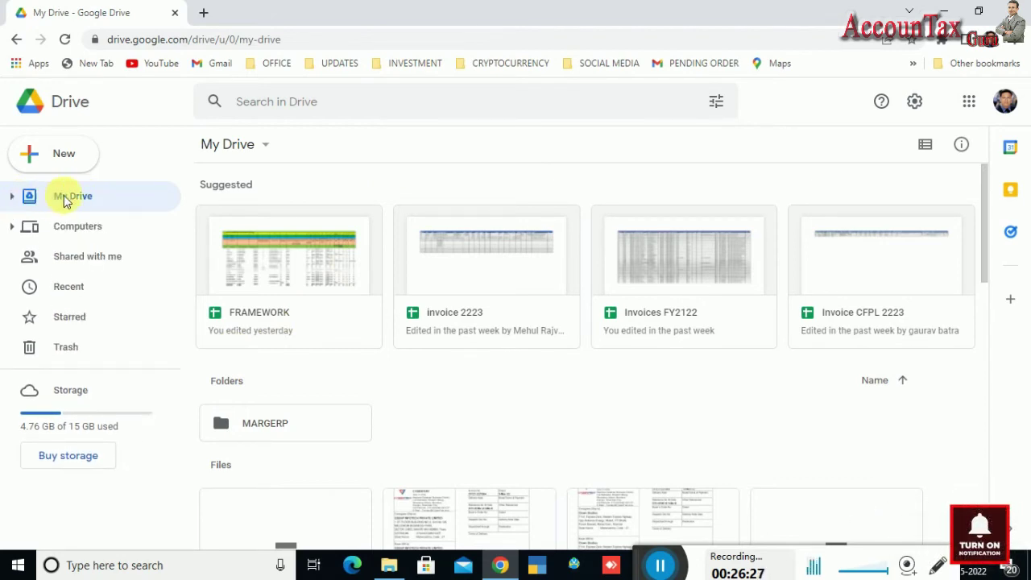
Step: Create a new folder named TALLY DATA BACKUP in My Drive
{"action": "right_click", "coordinate": [473, 396]}
{"action": "left_click", "coordinate": [547, 175]}
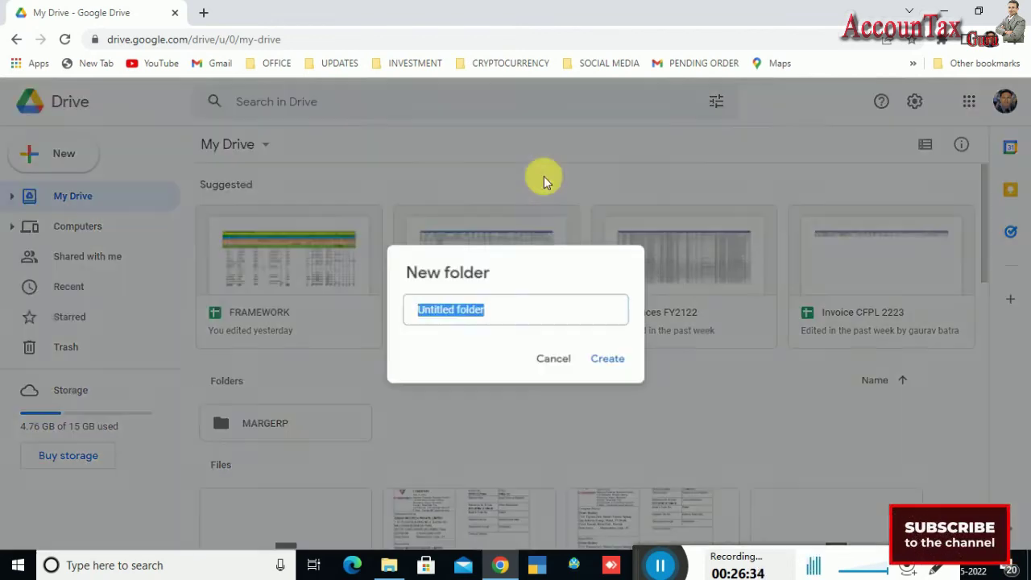
{"action": "type", "text": "TALL"}
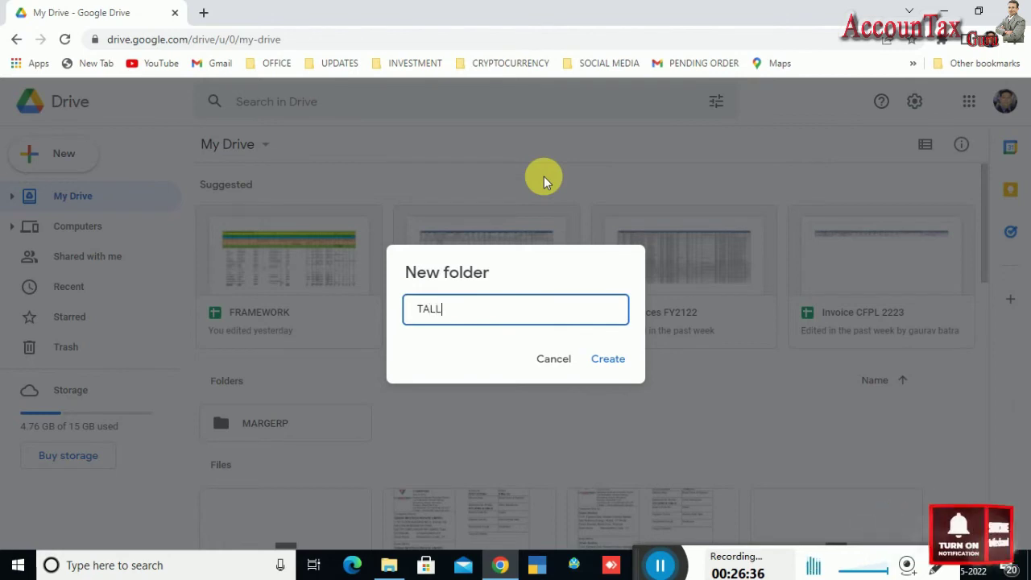
{"action": "type", "text": "Y DATA BAC"}
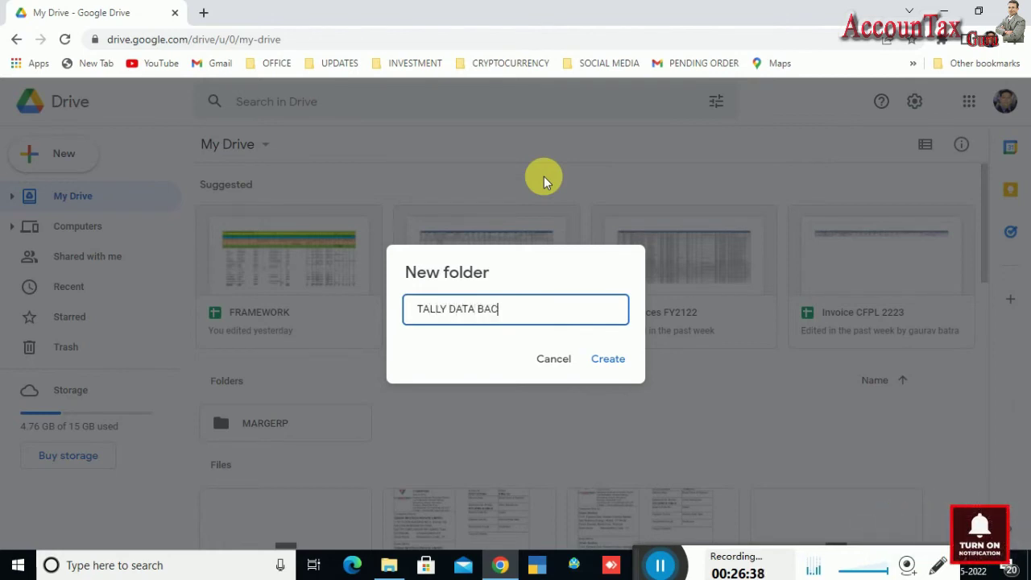
{"action": "type", "text": "KUP"}
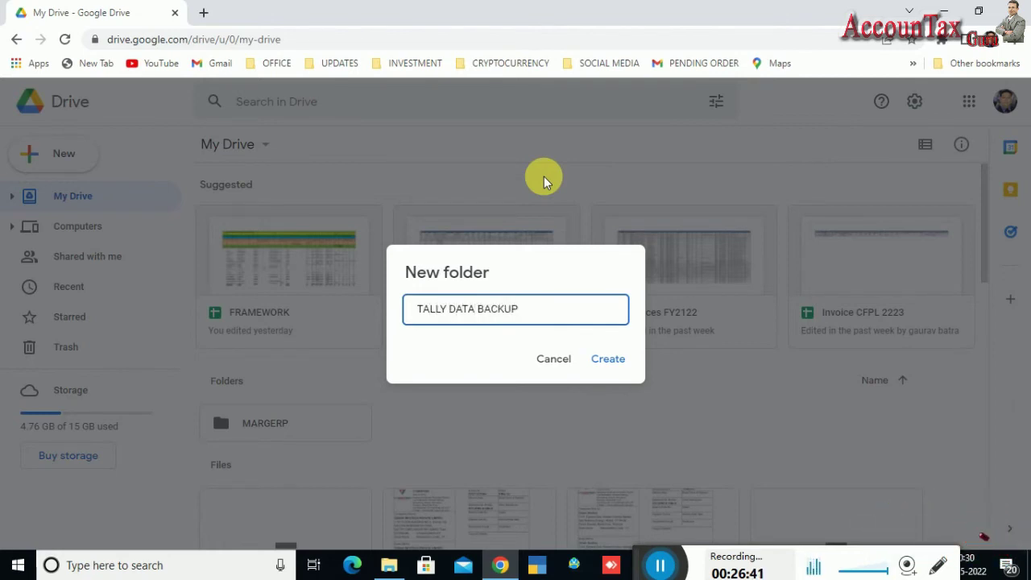
{"action": "left_click", "coordinate": [609, 360]}
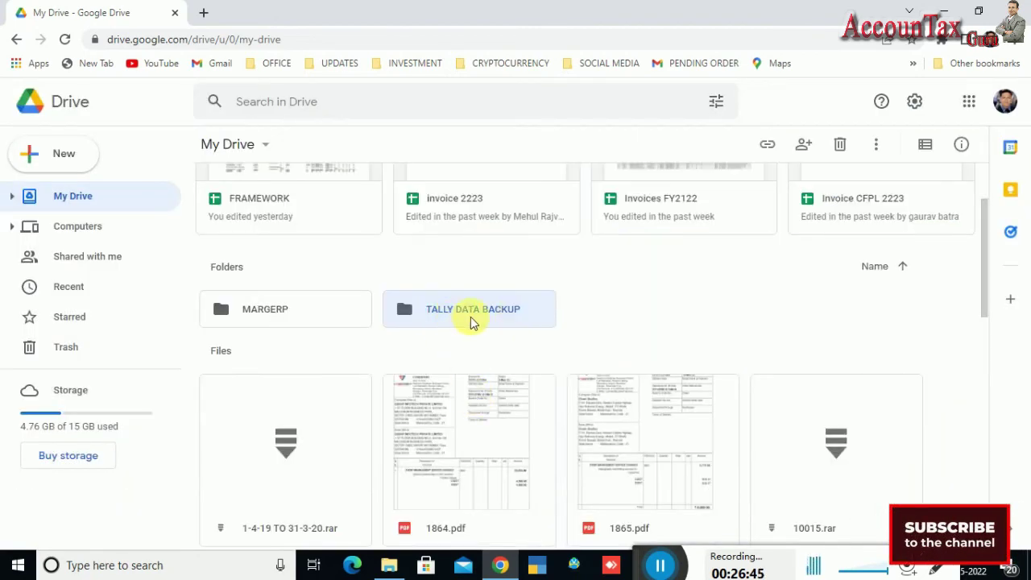
Step: Open the TALLY DATA BACKUP folder and create a subfolder named FY 2022-23 in it
{"action": "double_click", "coordinate": [514, 319]}
{"action": "right_click", "coordinate": [302, 242]}
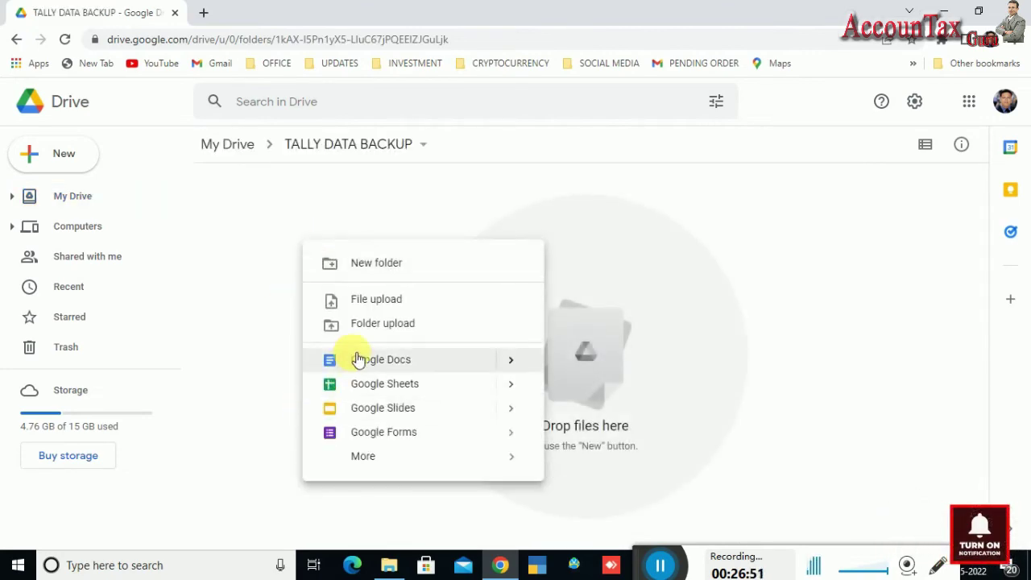
{"action": "left_click", "coordinate": [379, 263]}
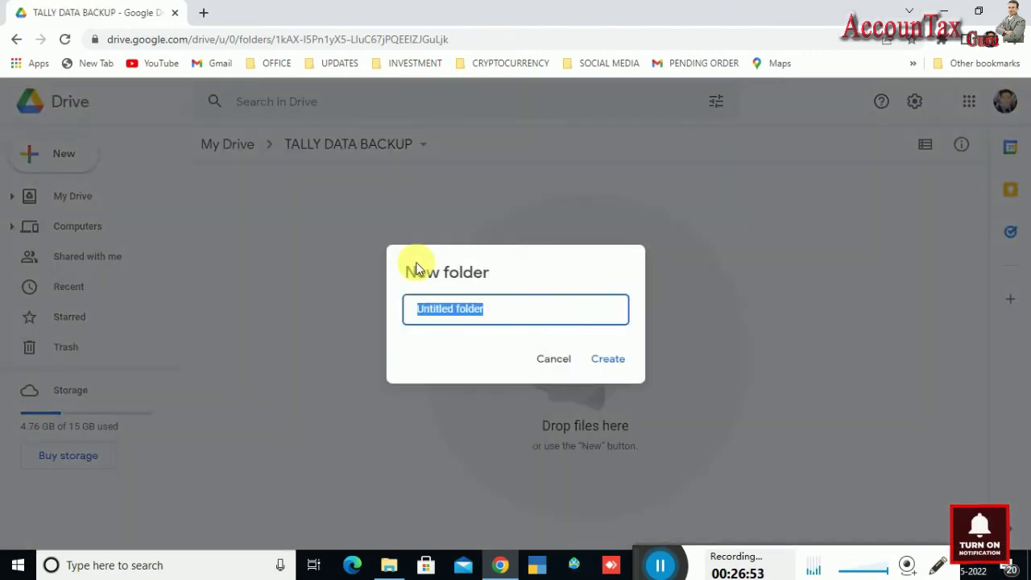
{"action": "type", "text": "FY 2"}
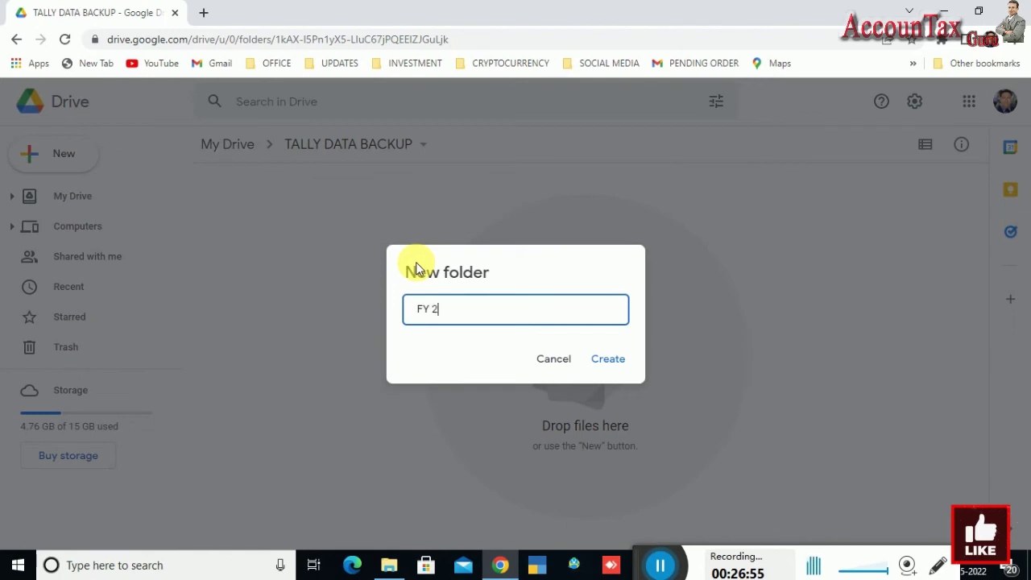
{"action": "type", "text": "022-23"}
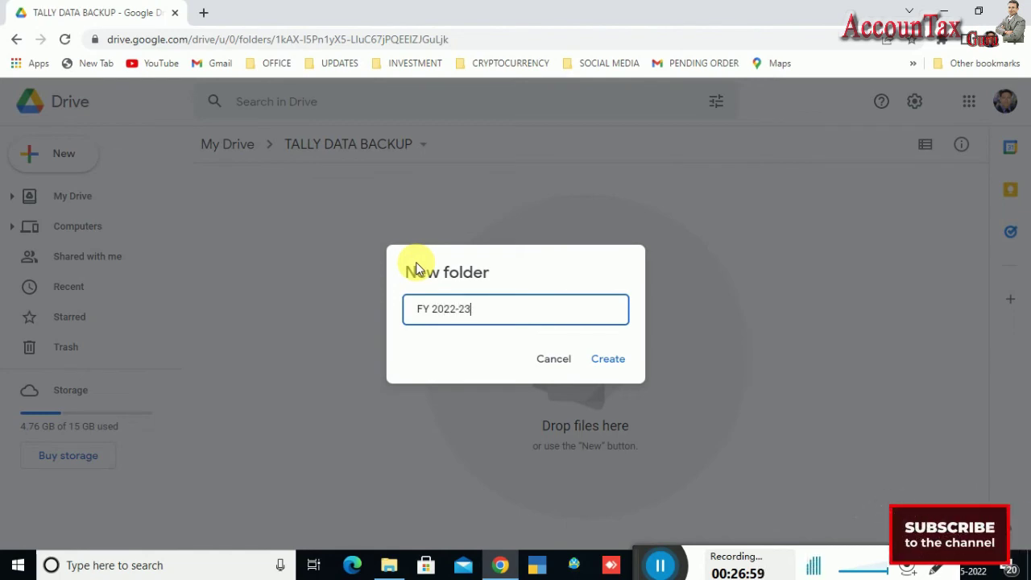
{"action": "key", "text": "Return"}
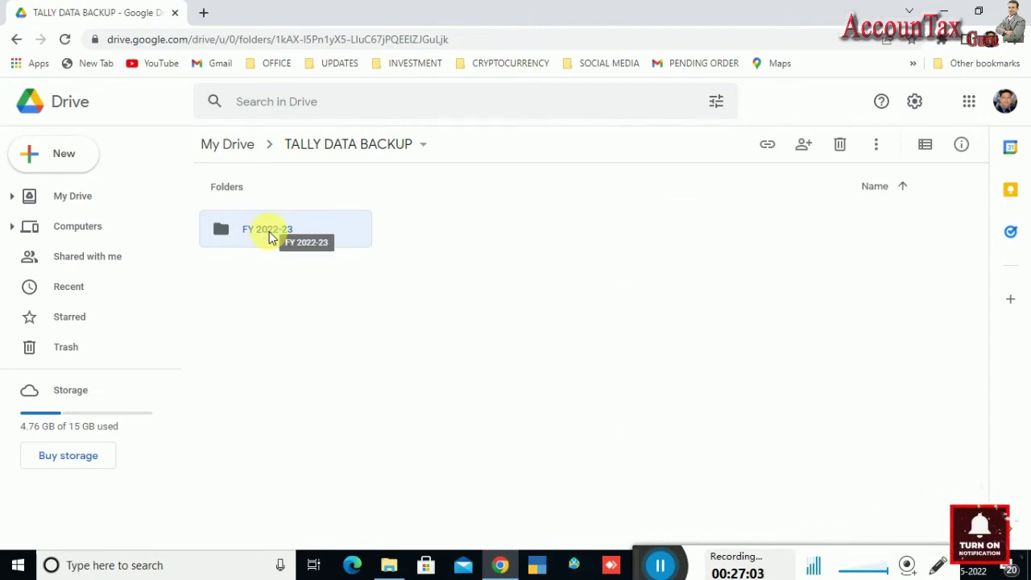
Step: Open the FY 2022-23 folder and create a subfolder named (1) APRIL-22 in it
{"action": "double_click", "coordinate": [269, 234]}
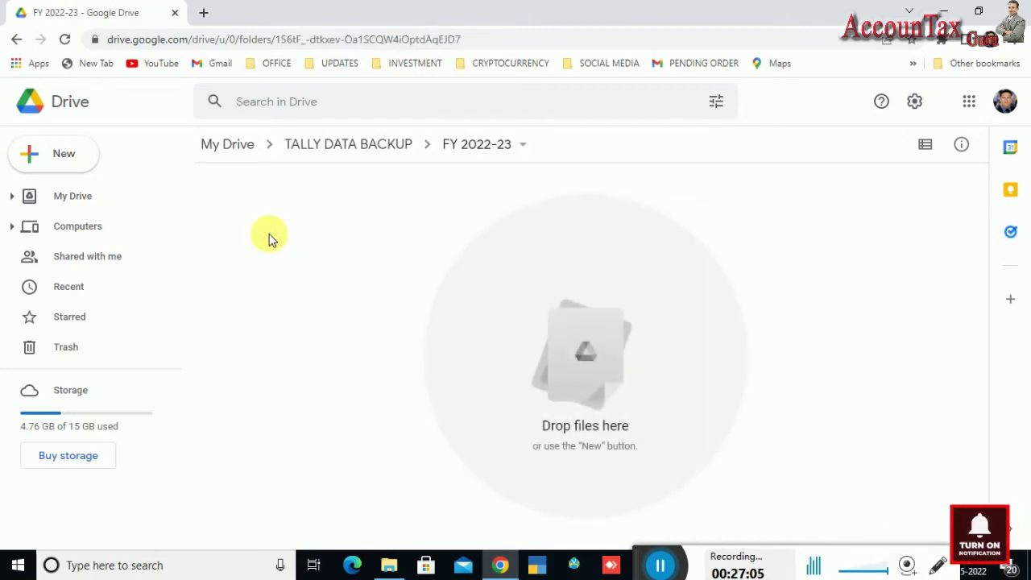
{"action": "right_click", "coordinate": [269, 234]}
{"action": "left_click", "coordinate": [331, 257]}
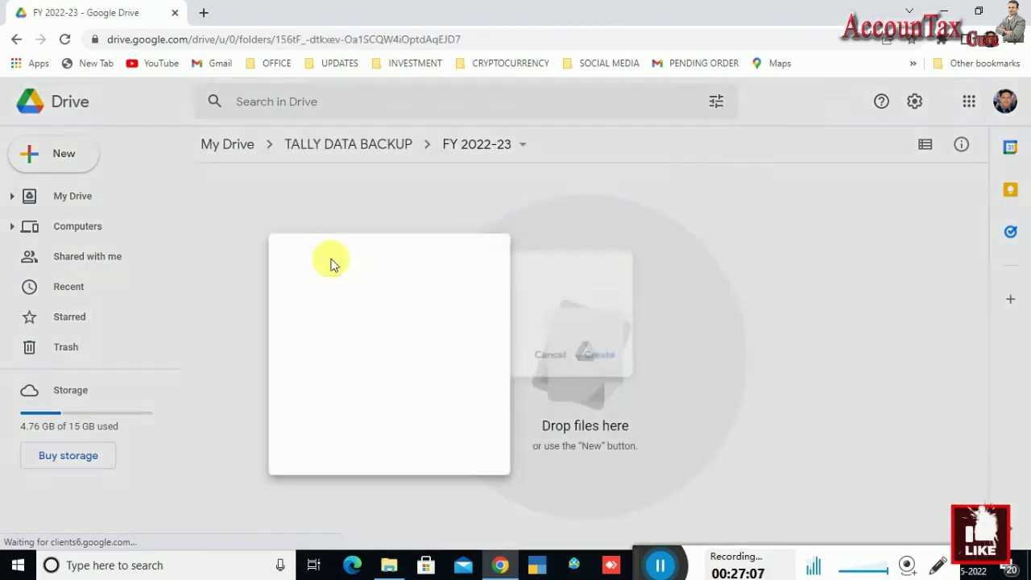
{"action": "type", "text": "("}
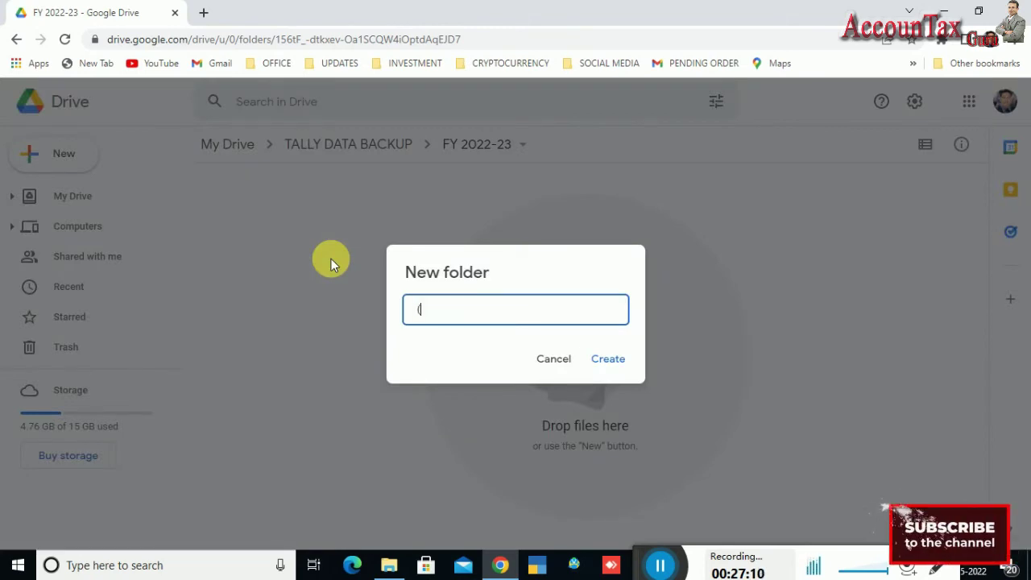
{"action": "type", "text": "1) AP0"}
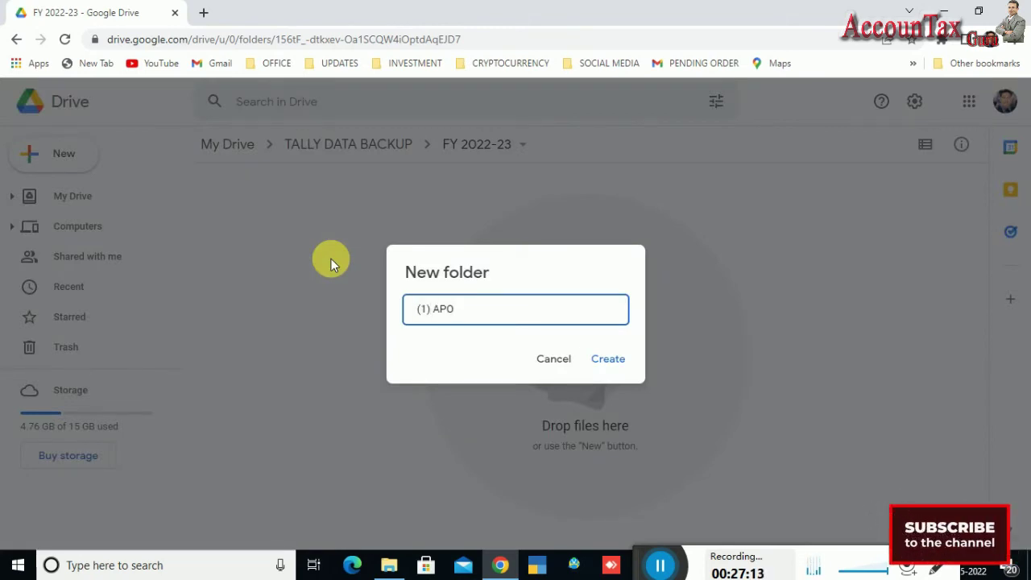
{"action": "key", "text": "BackSpace"}
{"action": "type", "text": "RIL"}
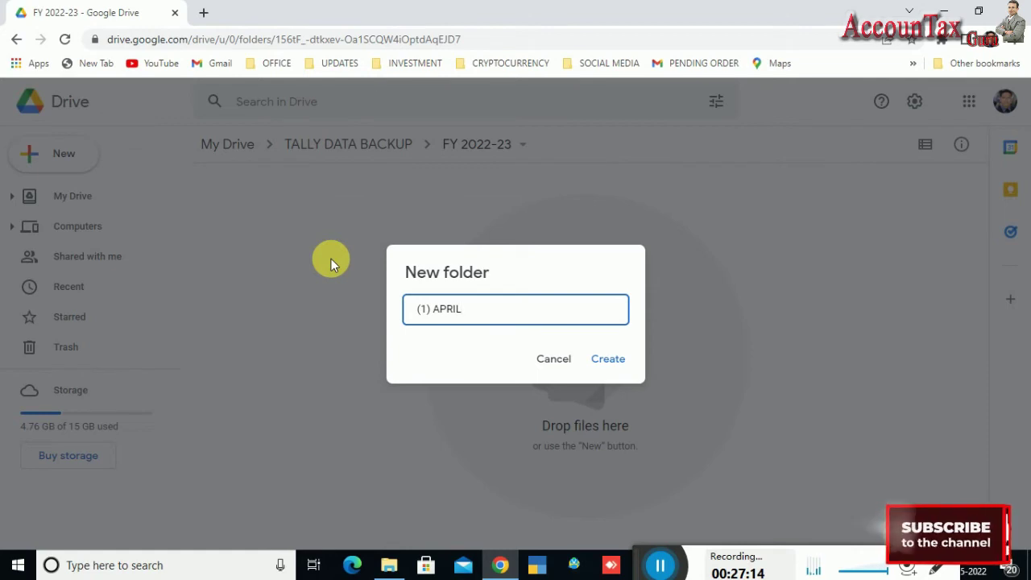
{"action": "type", "text": "-22"}
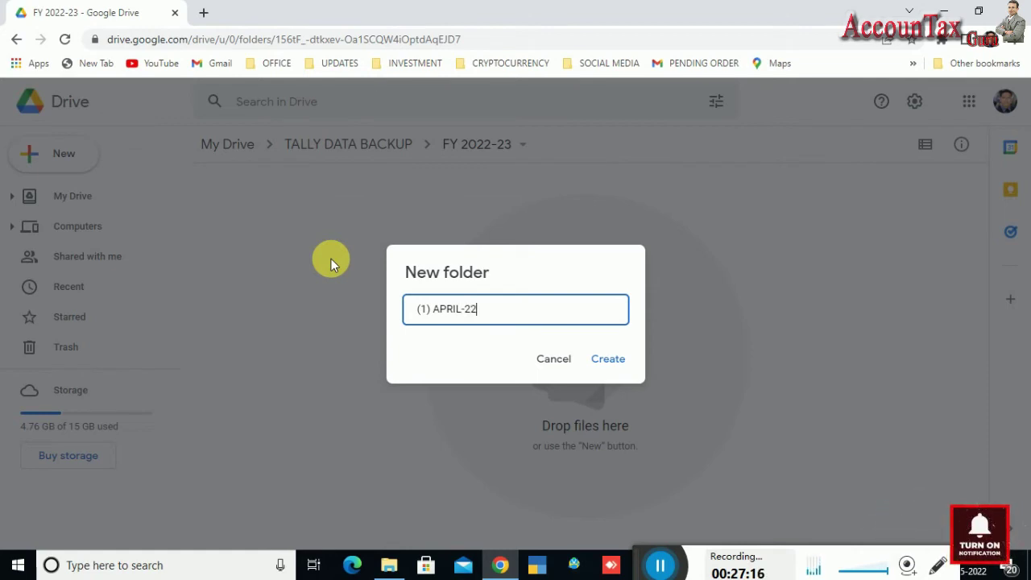
{"action": "left_click", "coordinate": [604, 363]}
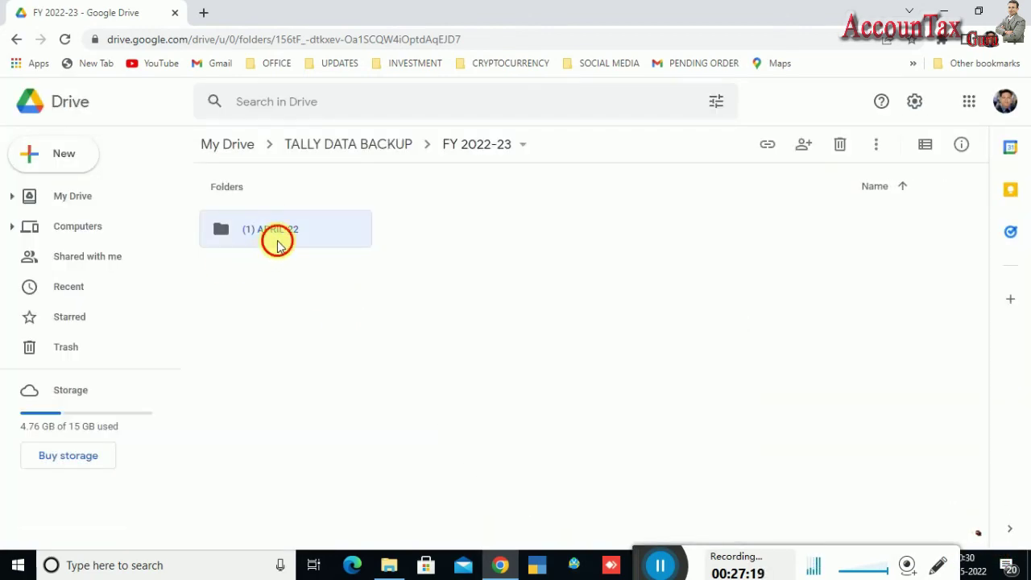
Step: Open the (1) APRIL-22 folder in Drive and create a subfolder named 06-05-22 in it
{"action": "double_click", "coordinate": [276, 238]}
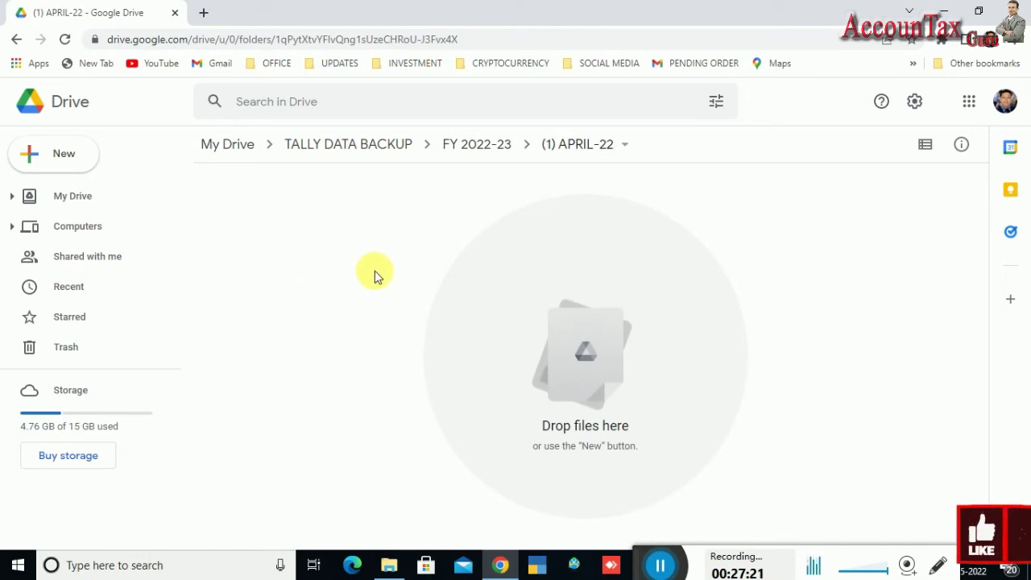
{"action": "right_click", "coordinate": [362, 240]}
{"action": "left_click", "coordinate": [418, 264]}
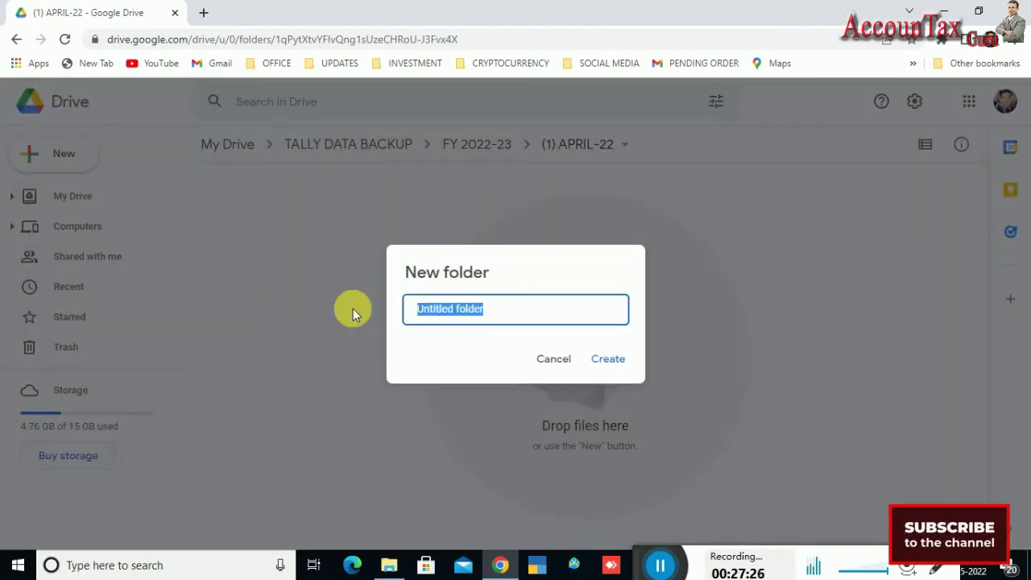
{"action": "left_click", "coordinate": [653, 558]}
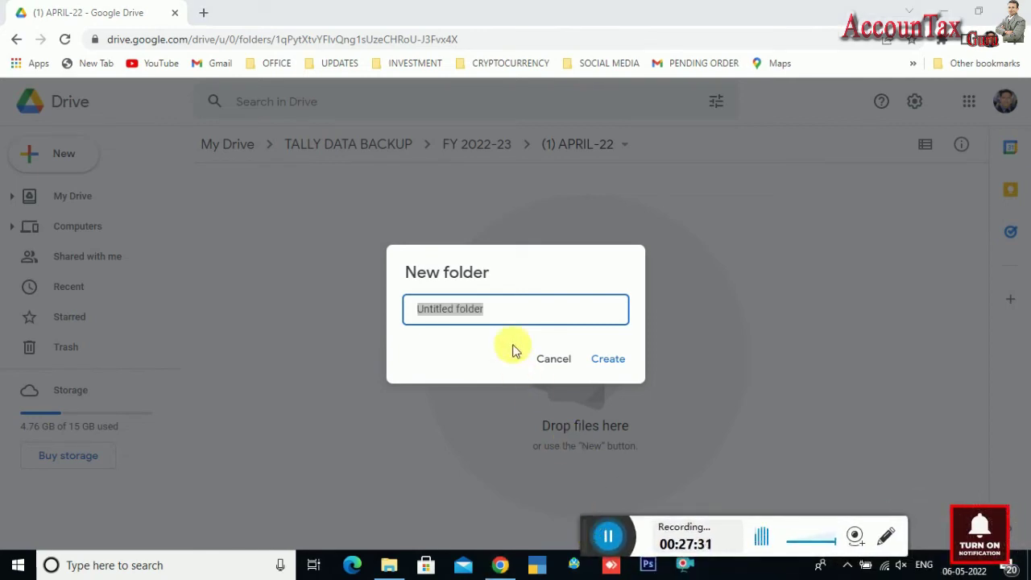
{"action": "left_click", "coordinate": [518, 310]}
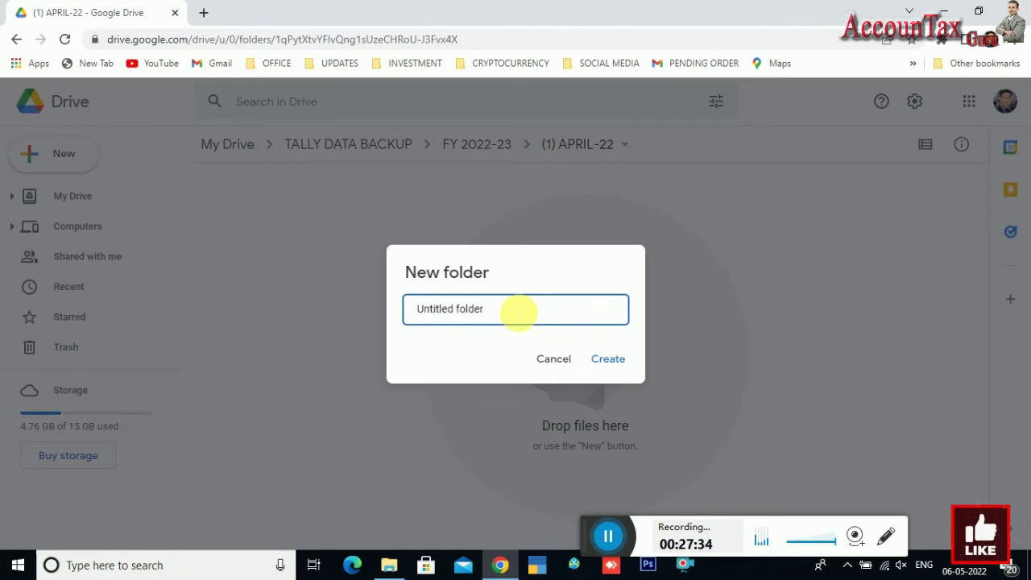
{"action": "key", "text": "BackSpace"}
{"action": "key", "text": "BackSpace"}
{"action": "key", "text": "BackSpace"}
{"action": "key", "text": "BackSpace"}
{"action": "key", "text": "BackSpace"}
{"action": "key", "text": "BackSpace"}
{"action": "key", "text": "BackSpace"}
{"action": "key", "text": "BackSpace"}
{"action": "key", "text": "BackSpace"}
{"action": "key", "text": "BackSpace"}
{"action": "key", "text": "BackSpace"}
{"action": "key", "text": "BackSpace"}
{"action": "key", "text": "BackSpace"}
{"action": "key", "text": "BackSpace"}
{"action": "key", "text": "BackSpace"}
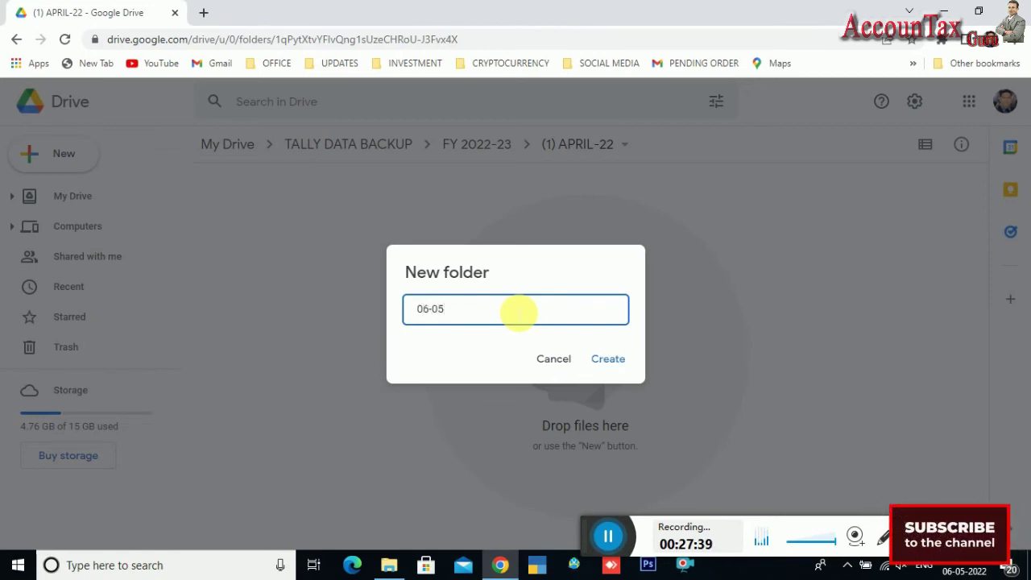
{"action": "type", "text": "06-05-22"}
{"action": "key", "text": "Return"}
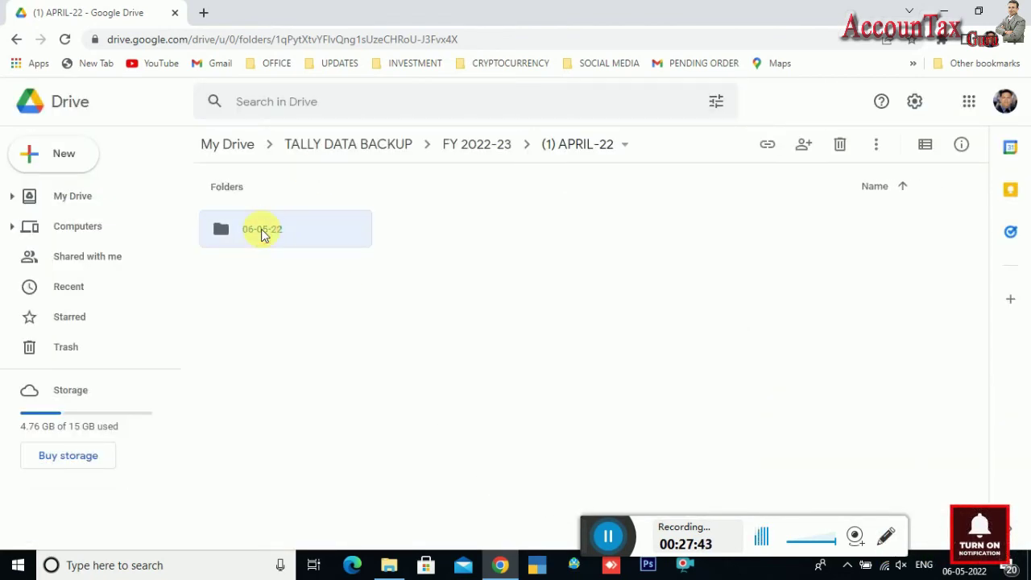
Step: Open the 06-05-22 folder and upload the backup file TBK900_10000.001 into it from the local 06-04-22 folder
{"action": "double_click", "coordinate": [262, 231]}
{"action": "key", "text": "alt+Tab"}
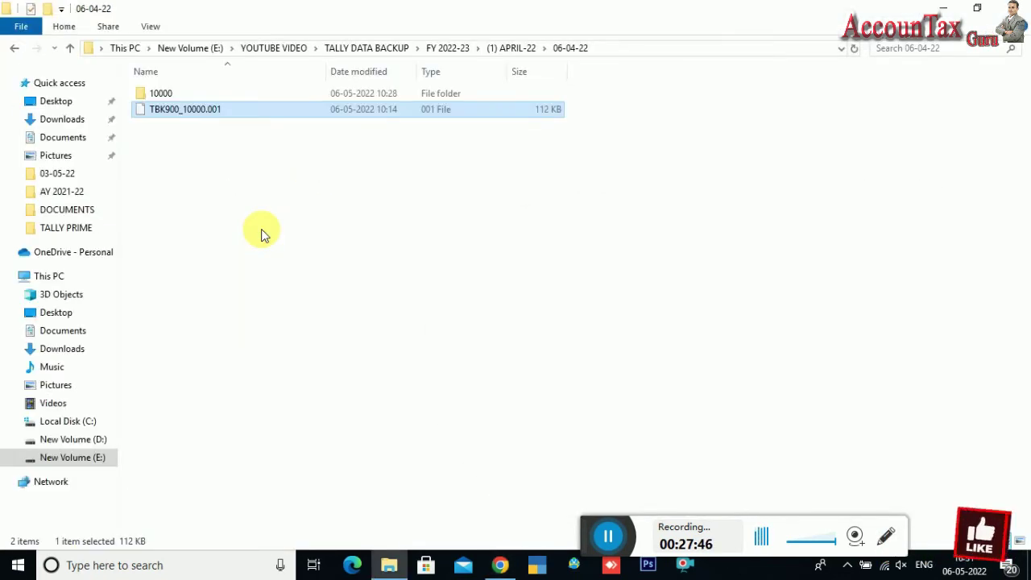
{"action": "left_click_drag", "start_coordinate": [180, 112], "coordinate": [246, 297]}
{"action": "key", "text": "alt+Tab"}
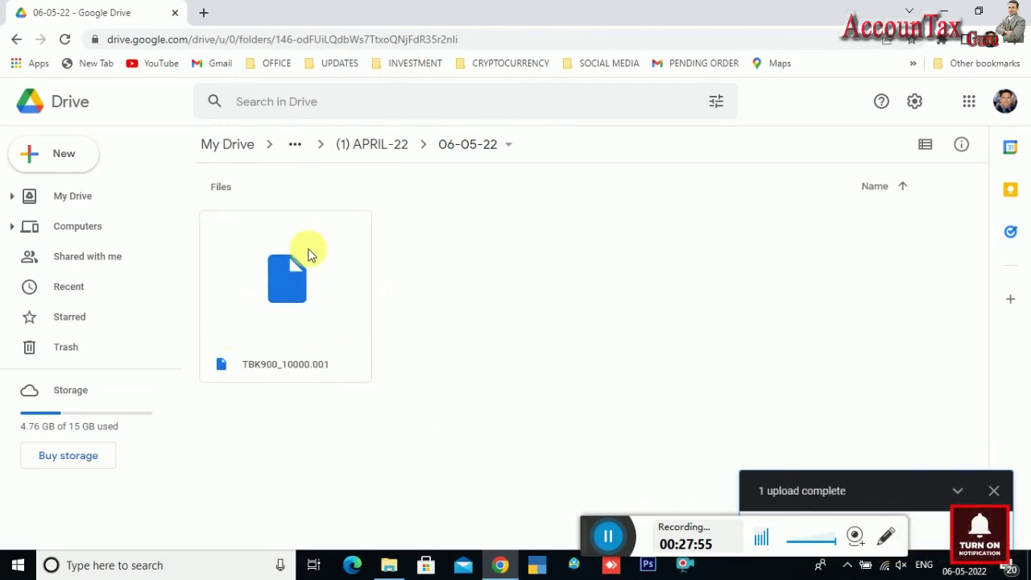
Step: Go back one folder, reopen 06-05-22 and download the TBK900_10000.001 file from Drive
{"action": "left_click", "coordinate": [18, 41]}
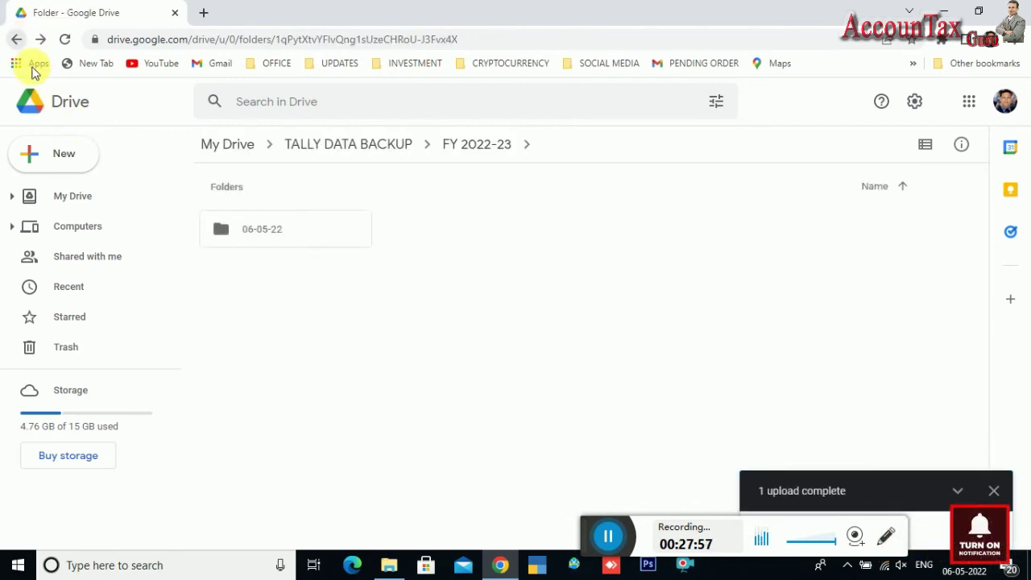
{"action": "double_click", "coordinate": [266, 241]}
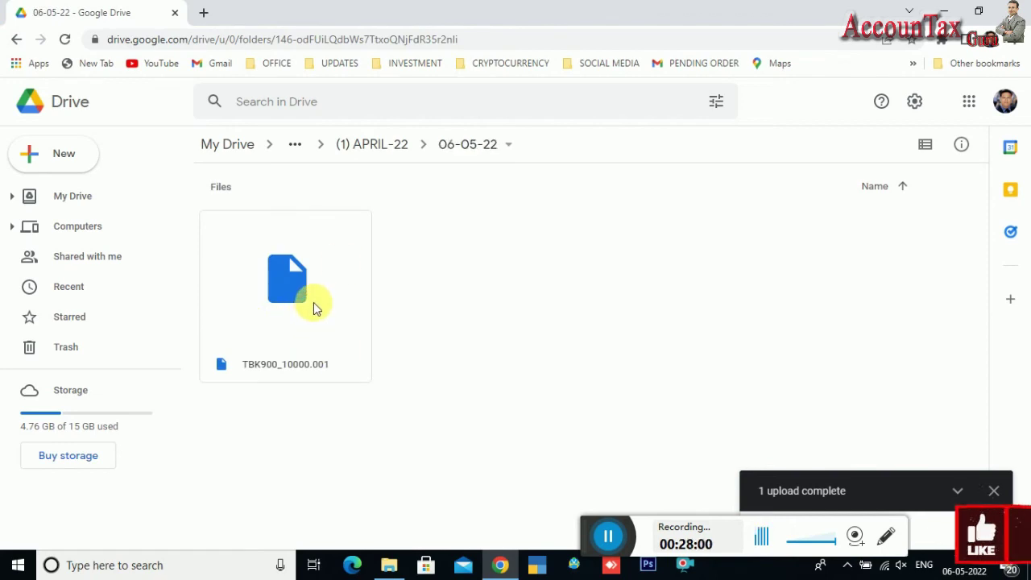
{"action": "left_click", "coordinate": [321, 295]}
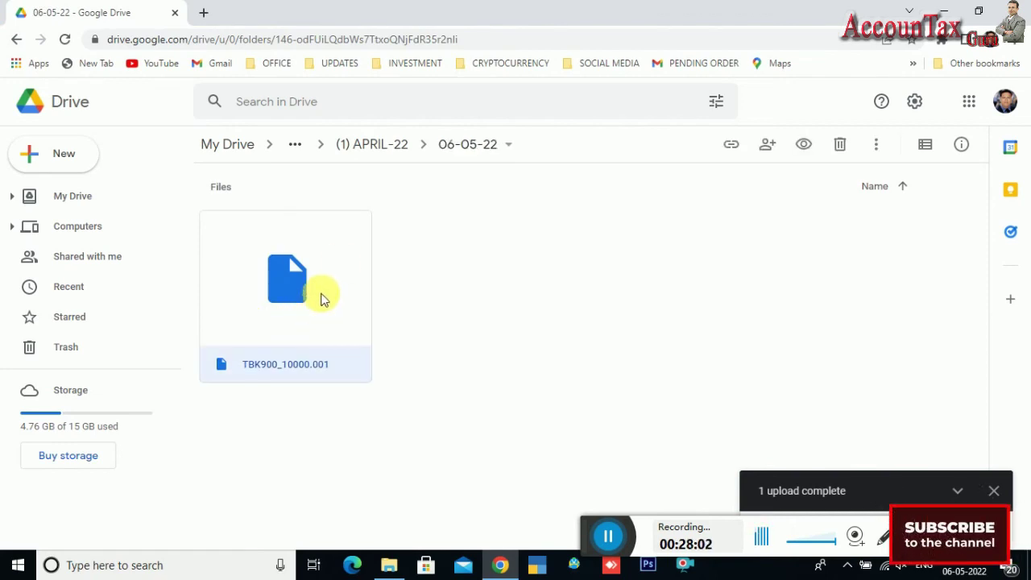
{"action": "right_click", "coordinate": [322, 299]}
{"action": "left_click", "coordinate": [398, 488]}
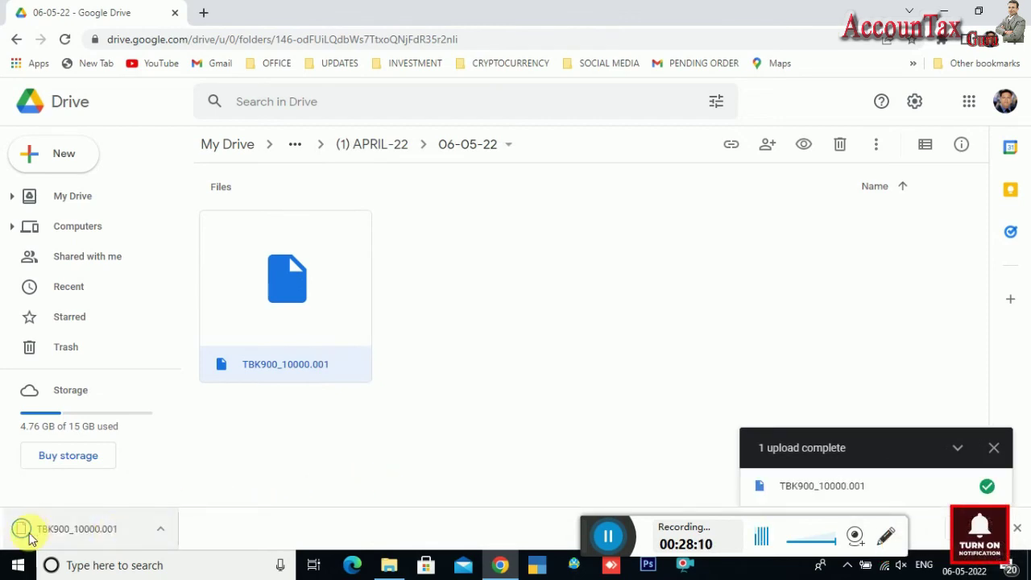
Step: Show the downloaded TBK900_10000.001 in the Downloads folder and move it to the local (1) APRIL-22 folder on drive E
{"action": "left_click", "coordinate": [165, 528]}
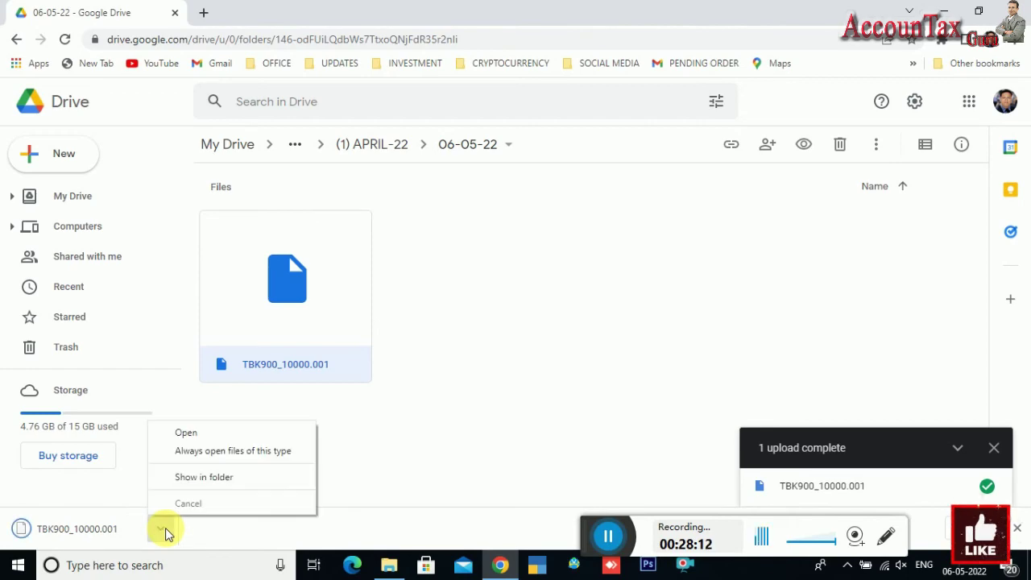
{"action": "left_click", "coordinate": [206, 479]}
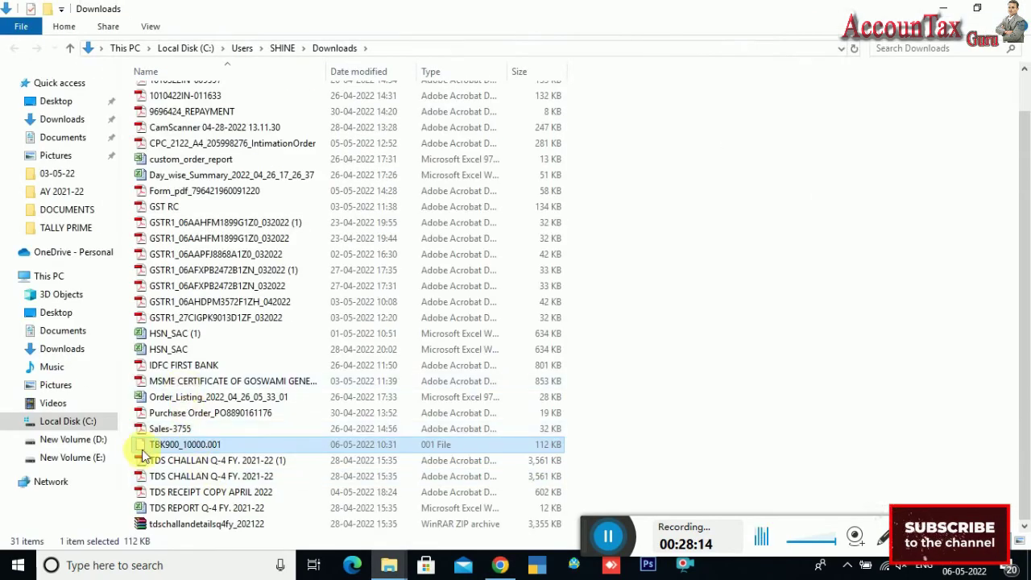
{"action": "right_click", "coordinate": [171, 452]}
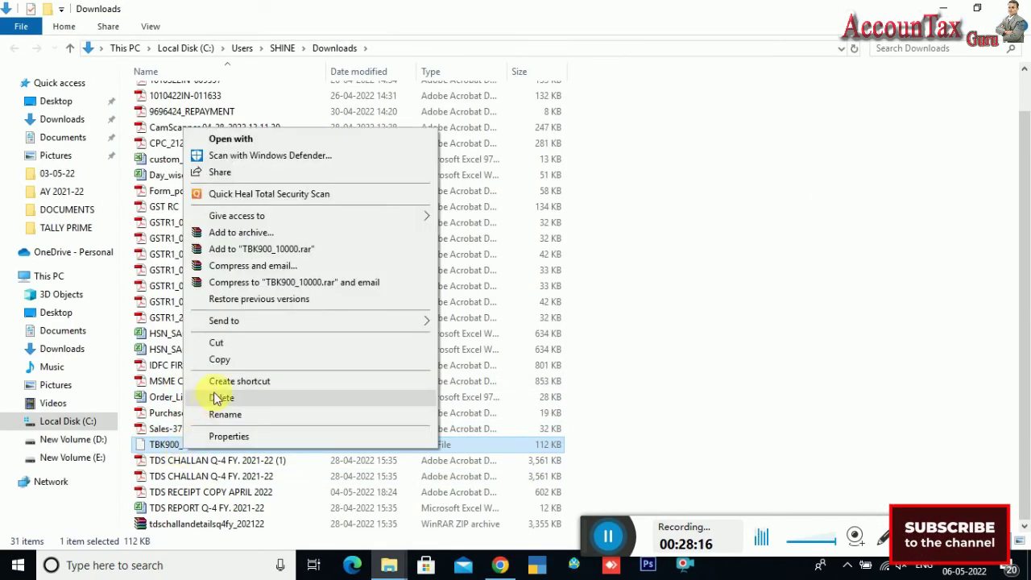
{"action": "left_click", "coordinate": [230, 343]}
{"action": "key", "text": "alt+Tab"}
{"action": "key", "text": "alt+Tab"}
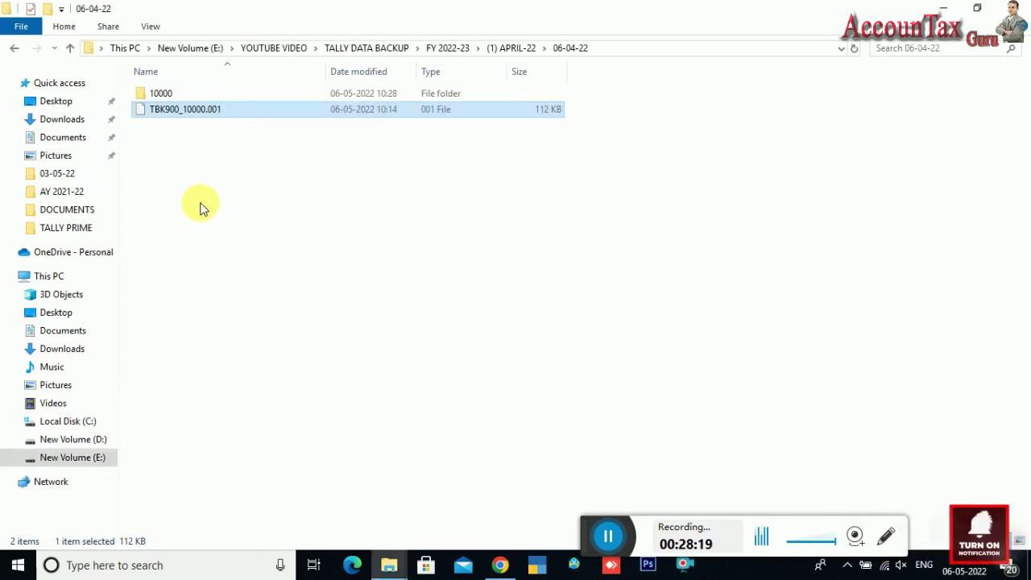
{"action": "left_click", "coordinate": [18, 51]}
{"action": "right_click", "coordinate": [214, 173]}
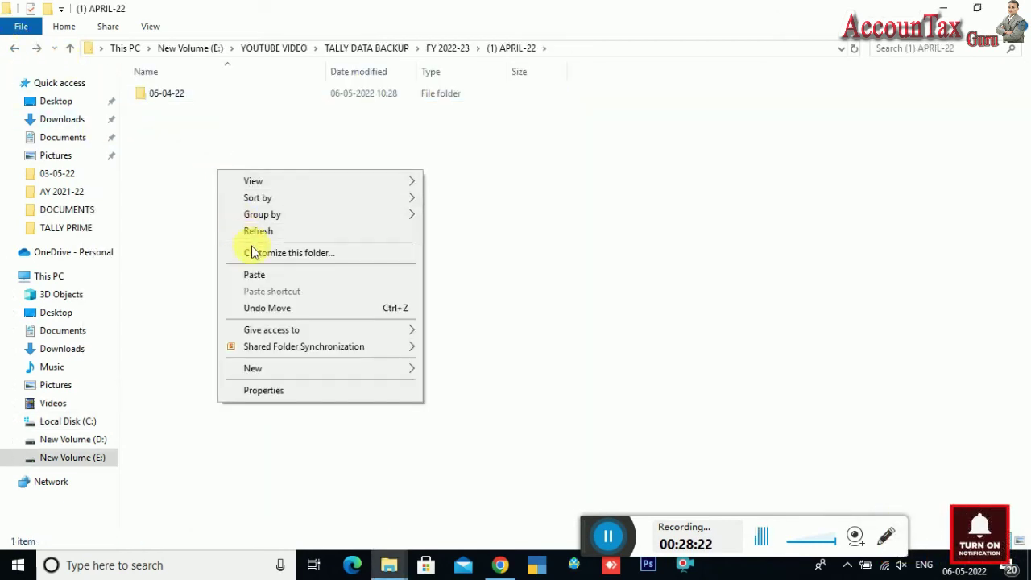
{"action": "left_click", "coordinate": [257, 273]}
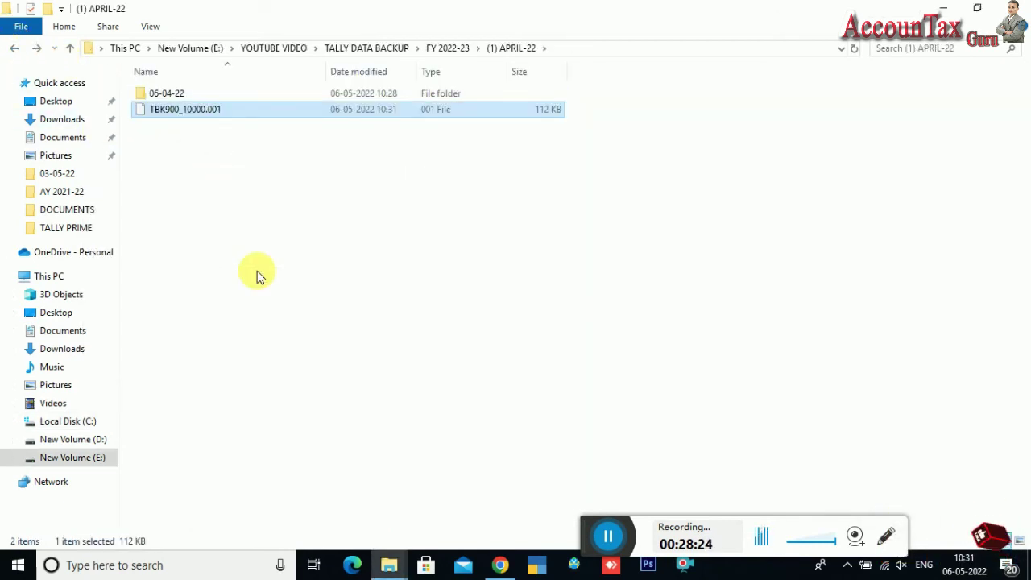